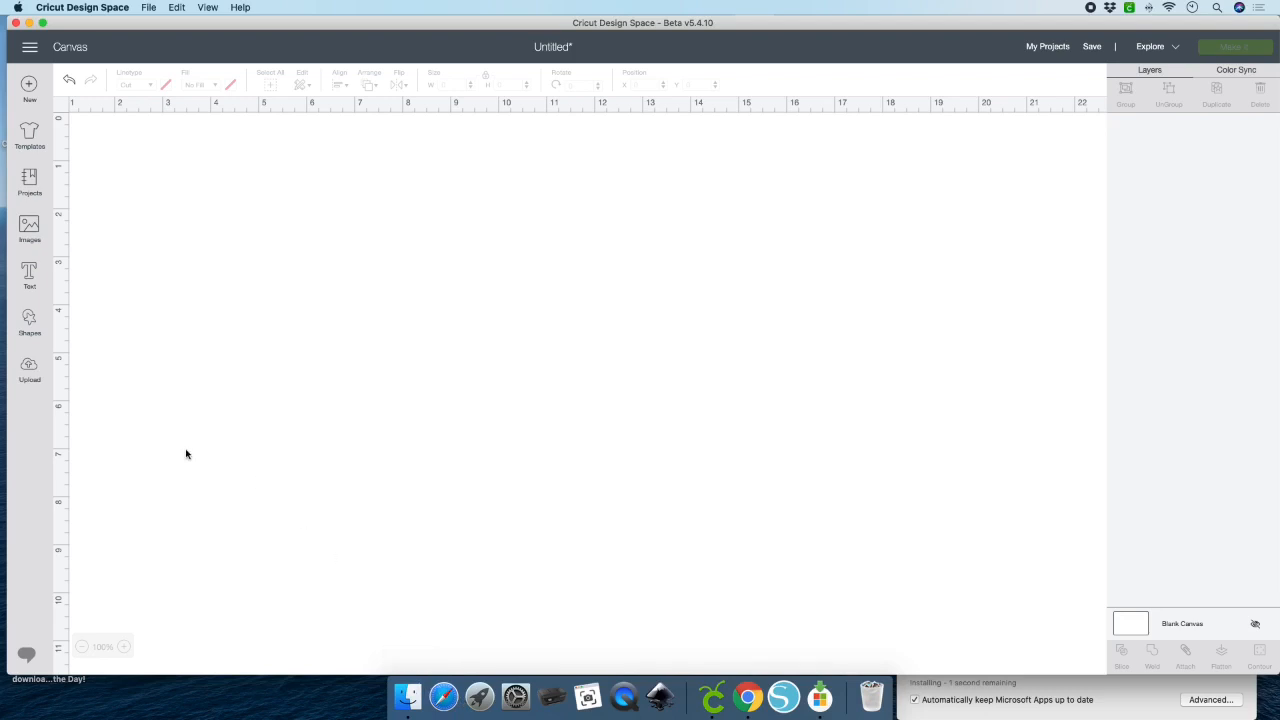
Step: Insert the uploaded "boss baby", "bow" and "baby princess shadow" images onto the canvas
click(29, 229)
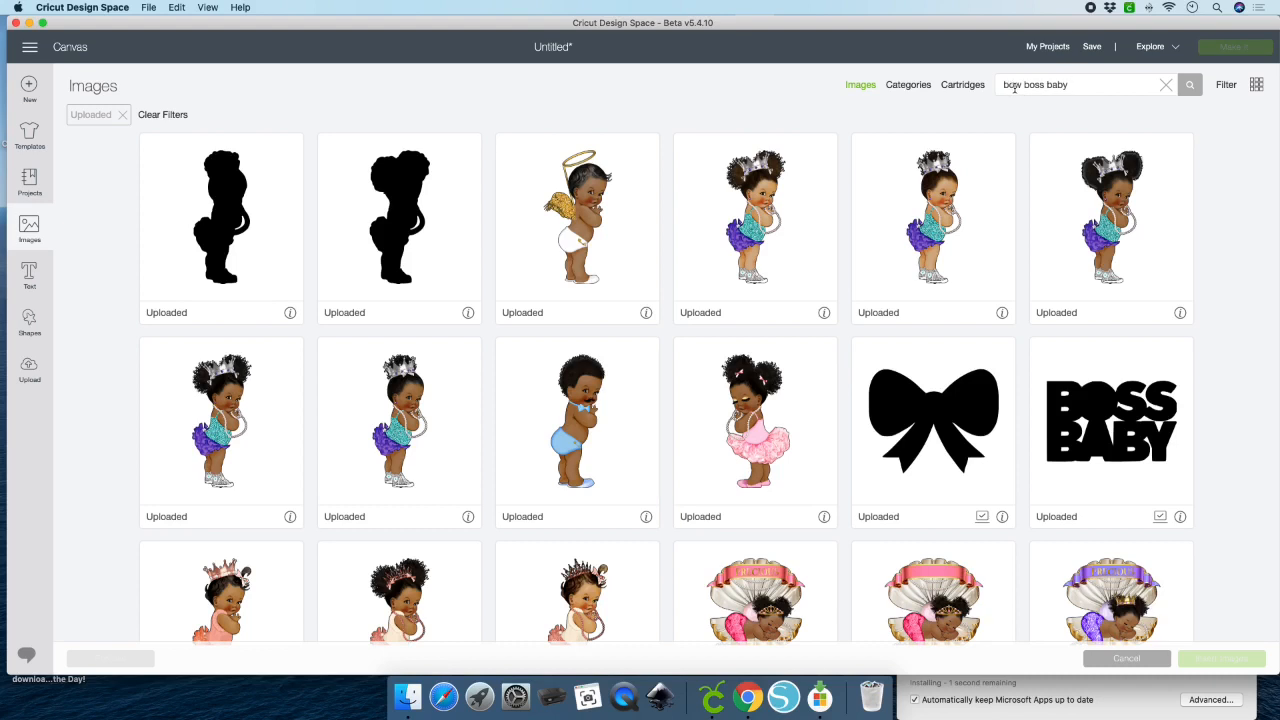
click(1228, 88)
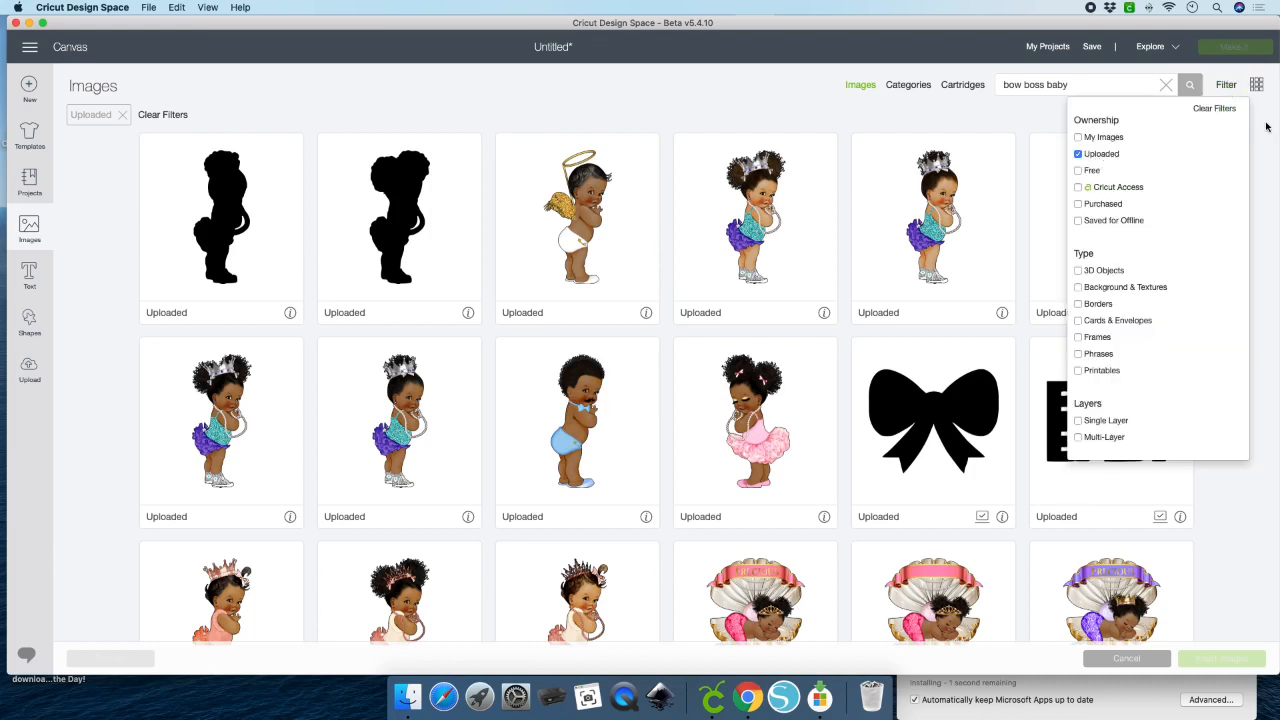
click(1266, 126)
click(940, 422)
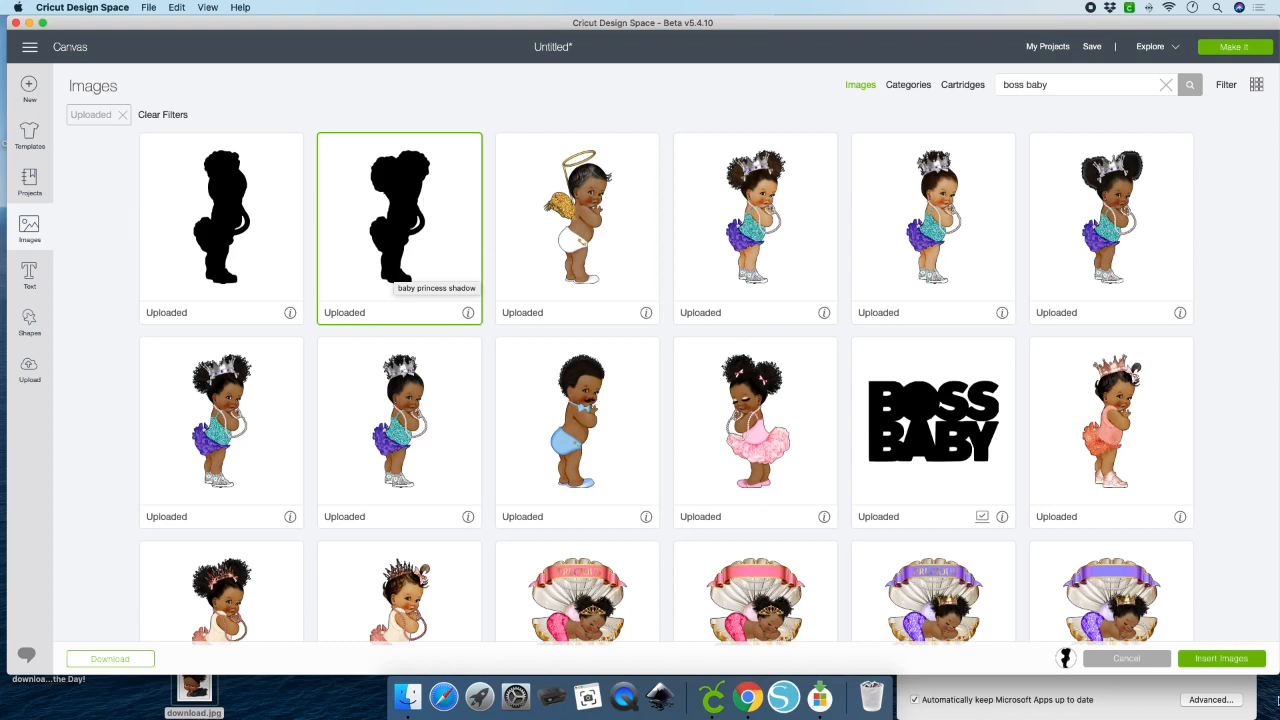
click(1221, 658)
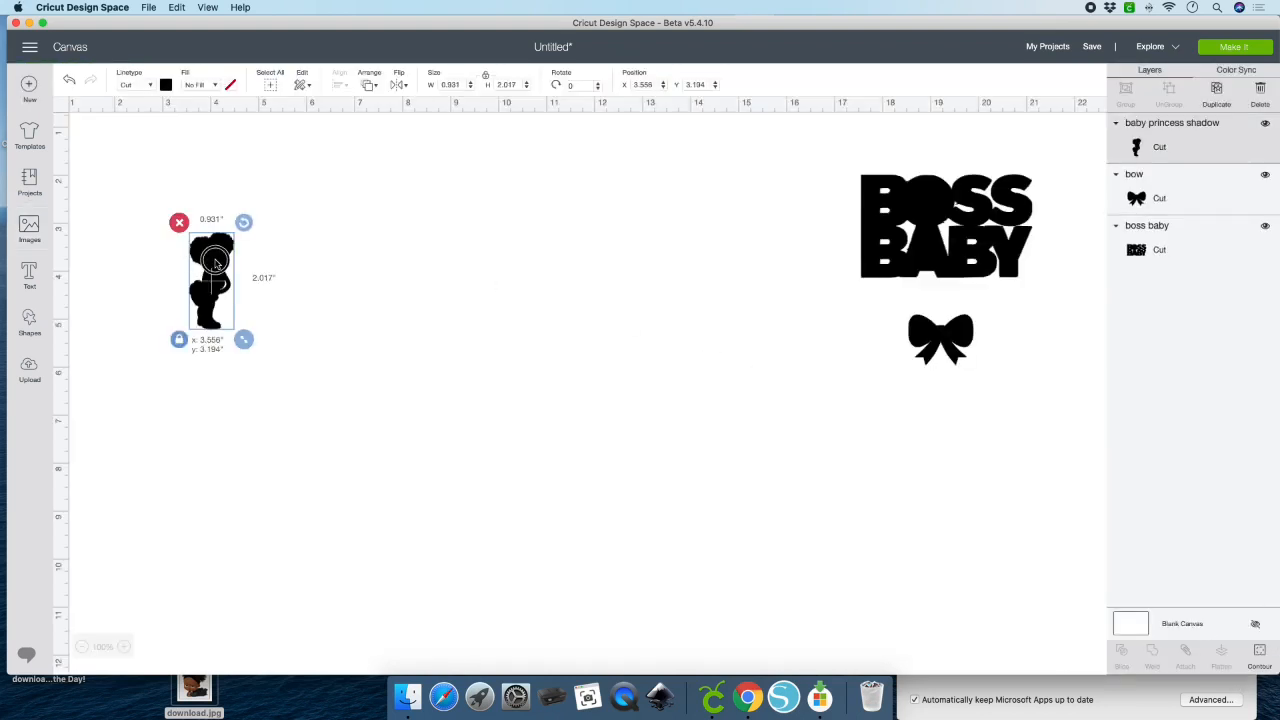
Step: Enlarge the baby princess silhouette to about 3.17 × 6.88 in and position it in the open canvas area
drag(212, 330, 551, 517)
drag(424, 410, 418, 362)
Step: Add a circle, unlock its proportions, stretch it to about 3.56 in wide and cover the silhouette's whole head with it
click(29, 320)
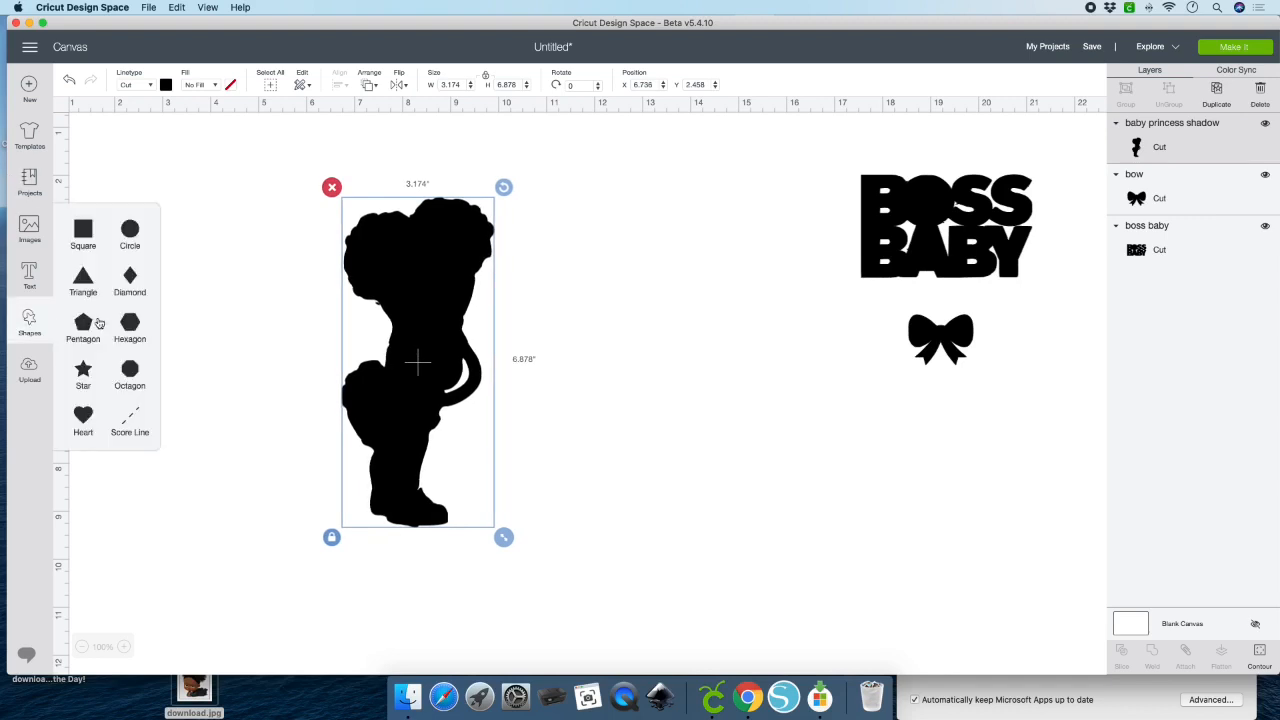
click(131, 230)
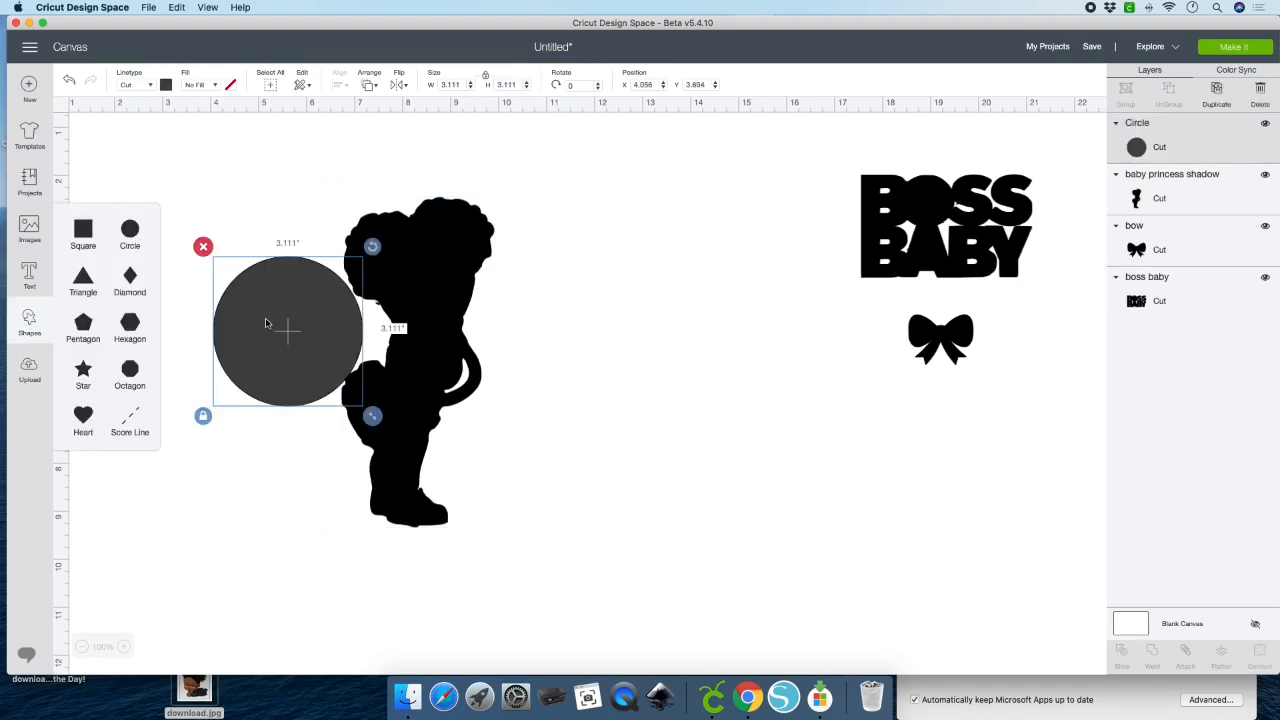
drag(265, 323, 391, 248)
click(316, 333)
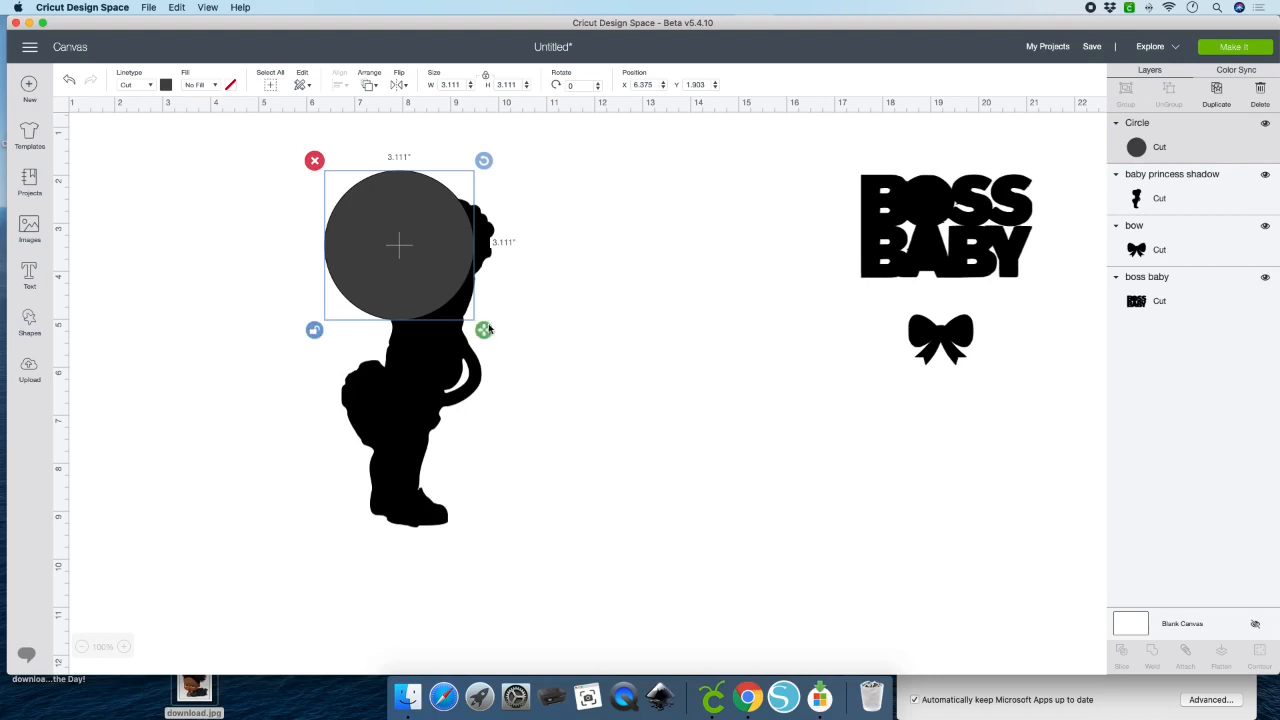
mouse_move(484, 330)
mouse_down()
mouse_move(511, 320)
mouse_move(504, 338)
mouse_move(486, 337)
mouse_up()
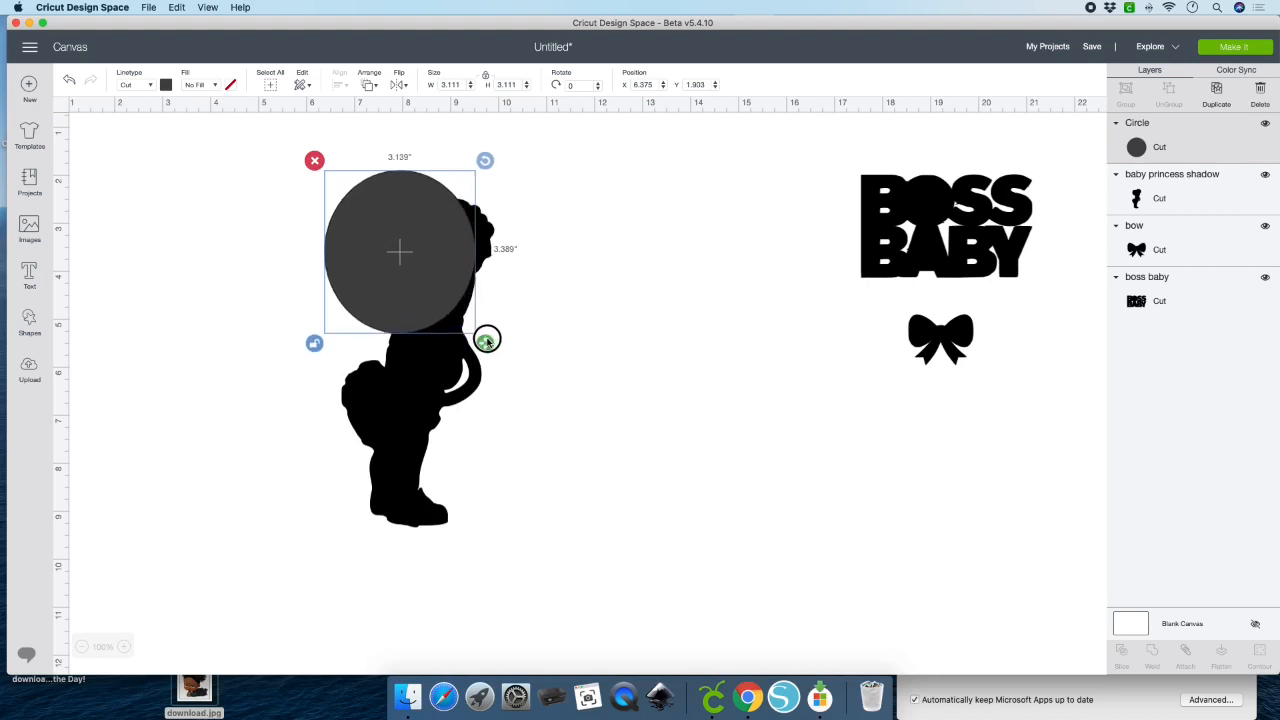
mouse_move(444, 277)
mouse_down()
mouse_move(463, 266)
mouse_move(449, 270)
mouse_up()
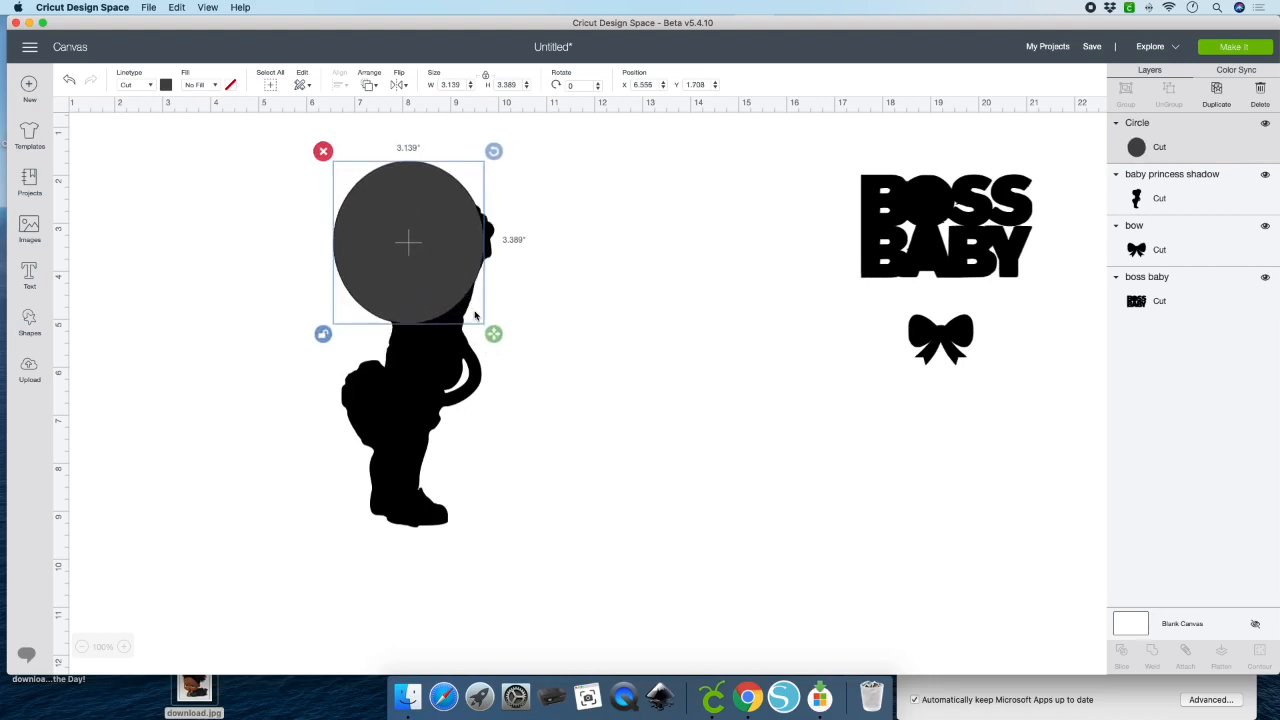
drag(498, 332, 514, 330)
mouse_move(457, 286)
mouse_down()
mouse_move(457, 244)
mouse_move(457, 286)
mouse_up()
Step: Slice the circle with the baby silhouette and move the resulting hair, ring and body pieces apart
drag(246, 195, 500, 531)
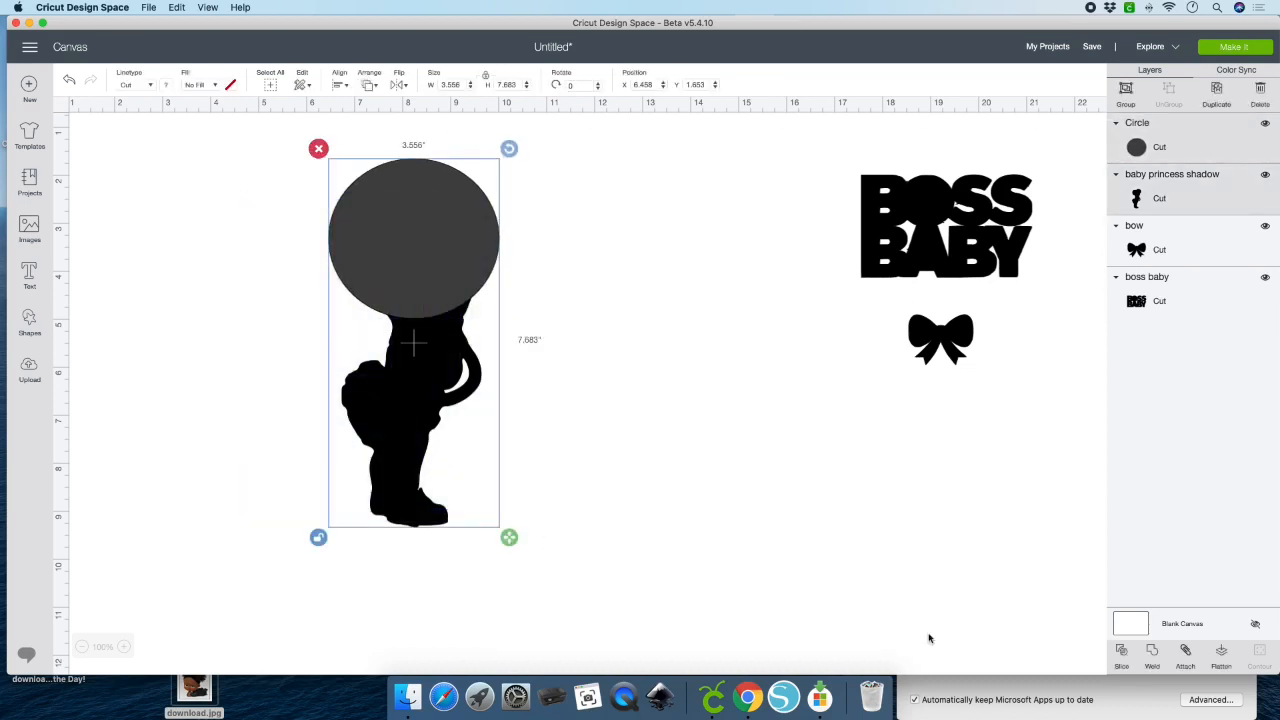
click(1122, 652)
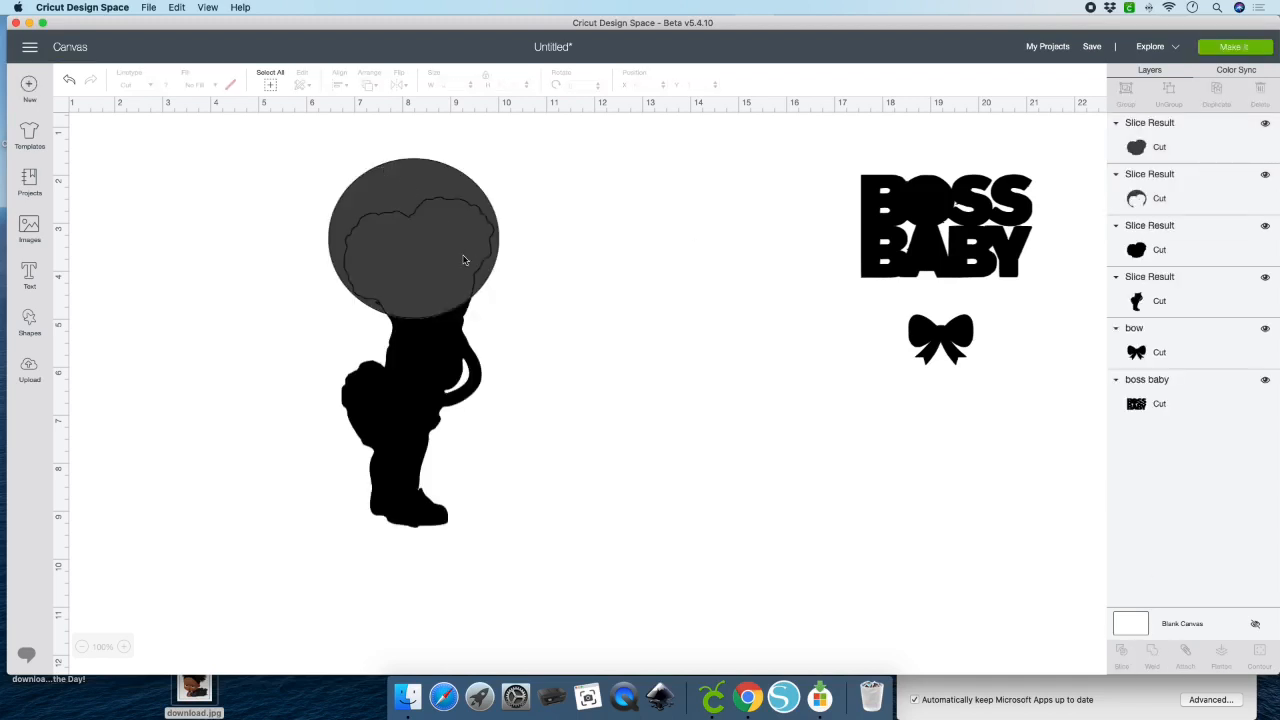
drag(466, 258, 711, 283)
drag(362, 195, 224, 218)
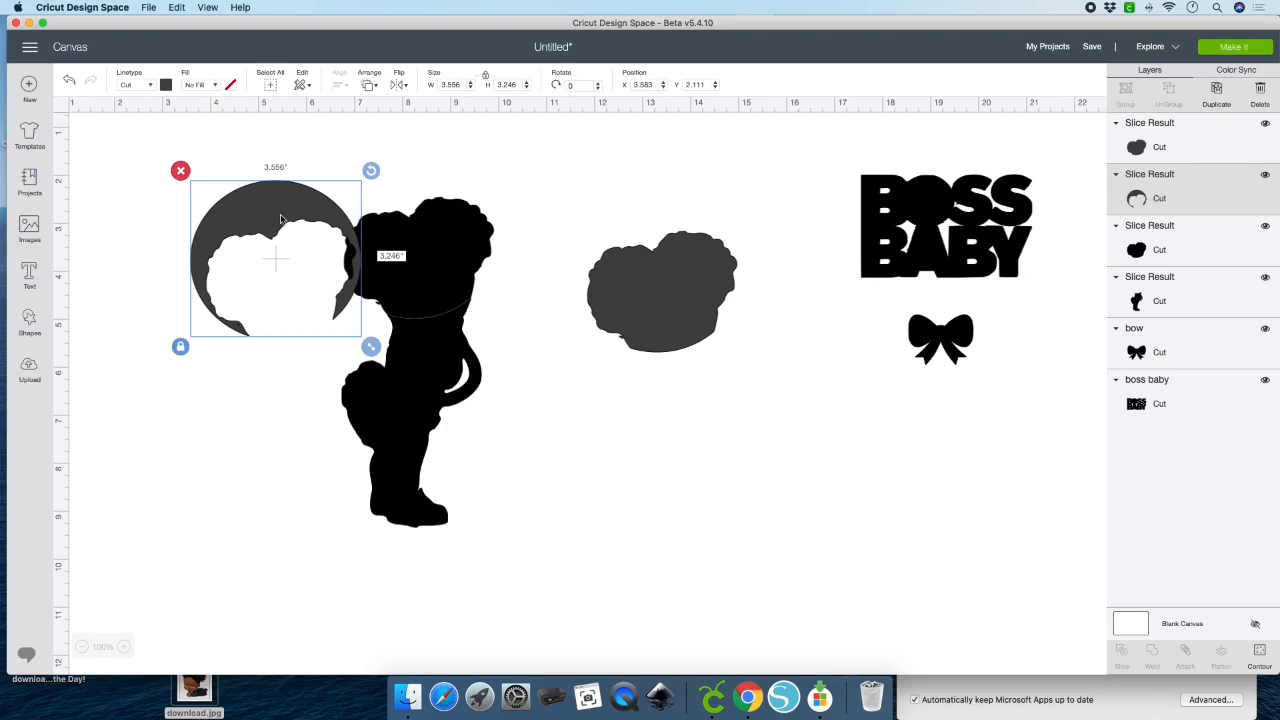
drag(278, 215, 216, 199)
drag(400, 251, 647, 558)
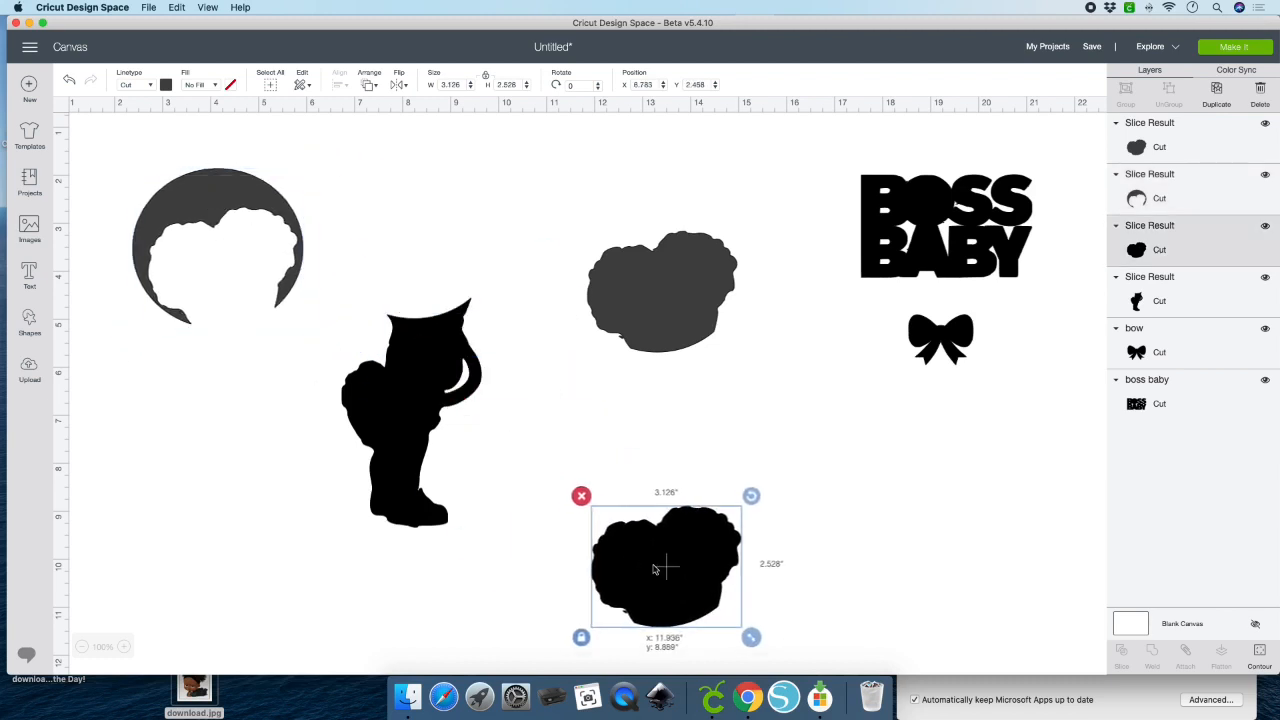
Step: Delete the black hair piece and the headless body left from the slice
click(580, 494)
drag(450, 392, 595, 530)
click(489, 441)
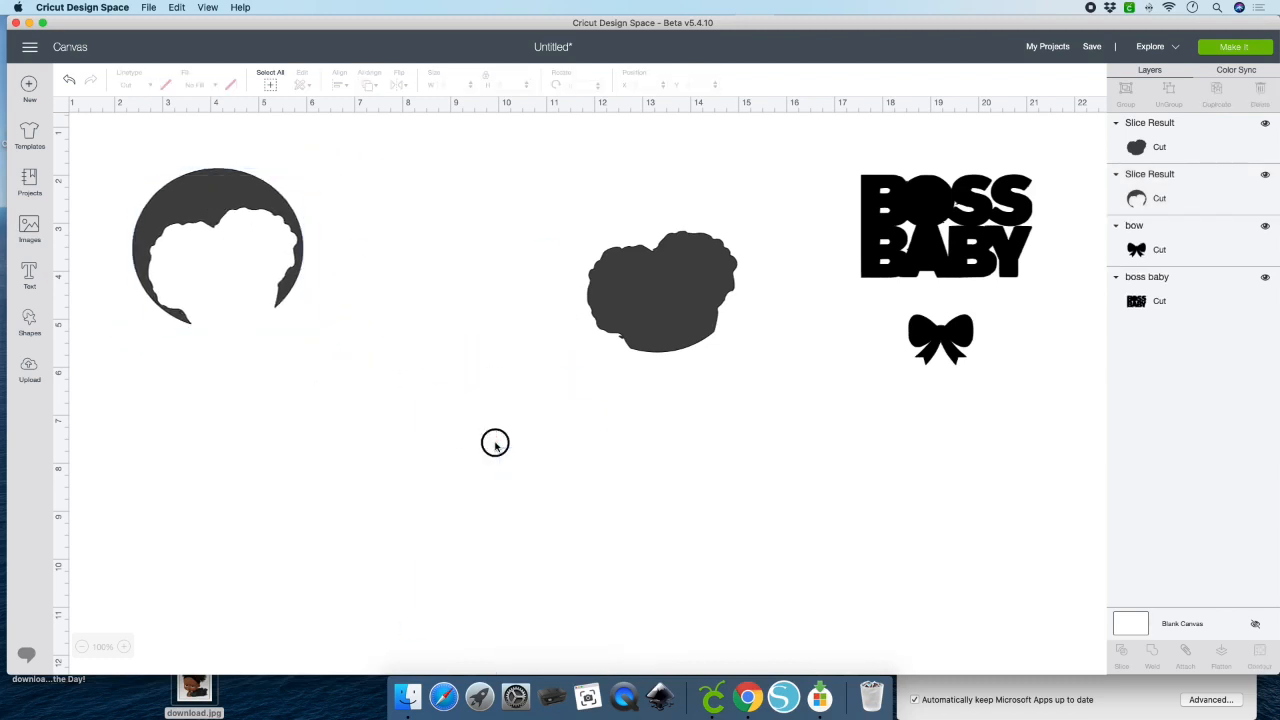
Step: Enlarge the BOSS BABY lettering to about 9.04 × 5.44 in, moving the ring cutout and the hair piece clear of it
drag(228, 193, 859, 425)
drag(949, 244, 323, 278)
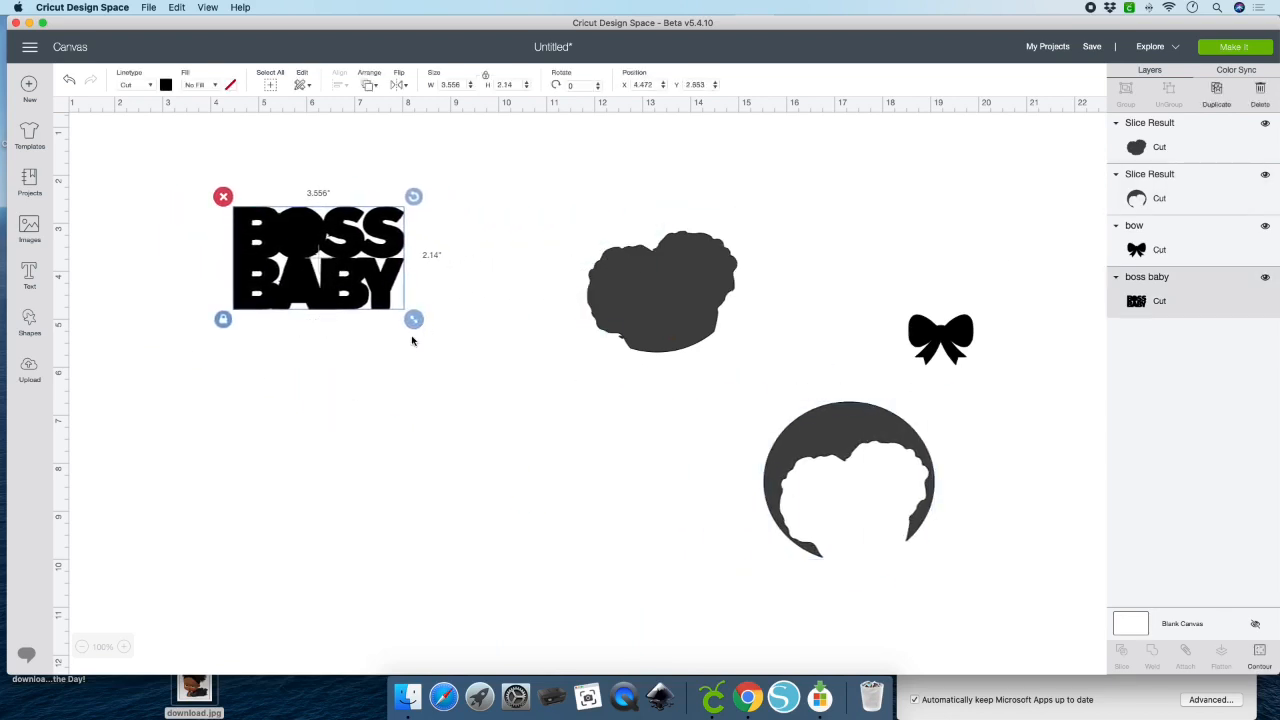
drag(414, 319, 677, 643)
drag(475, 409, 407, 406)
drag(670, 281, 978, 247)
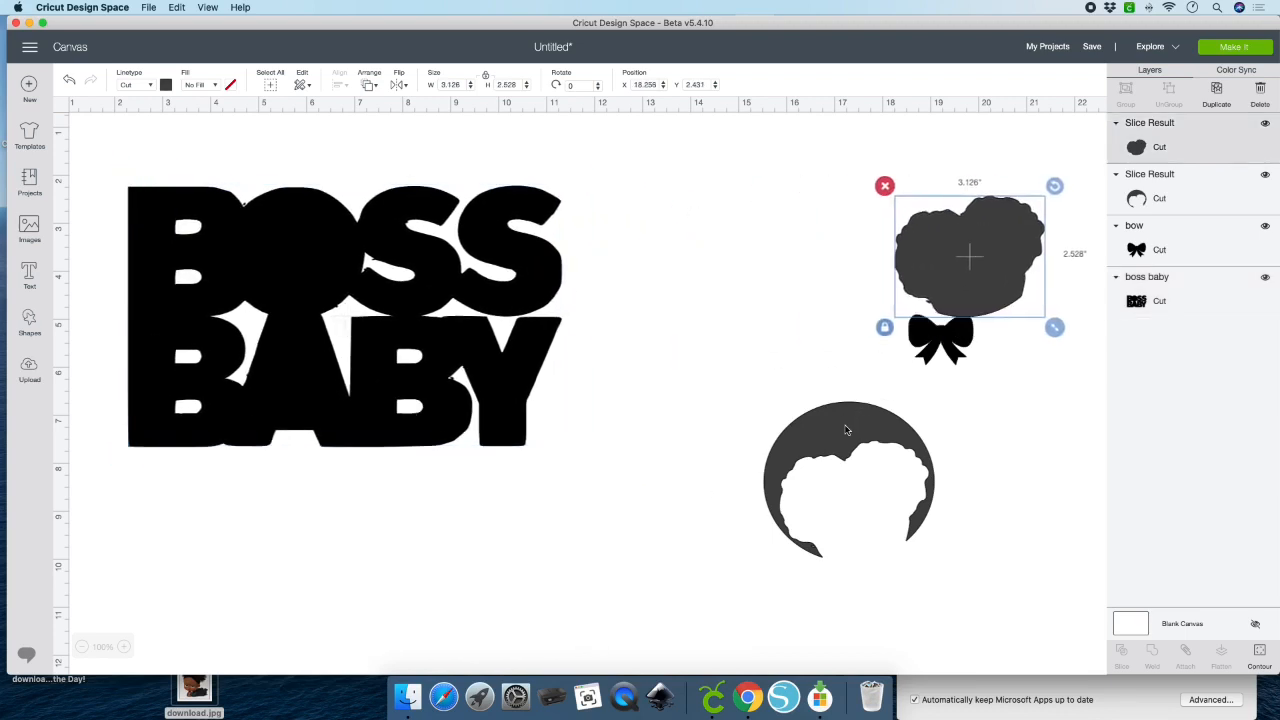
Step: Rotate the ring cutout about 9 degrees to level it, shrink it and place it over the O of BOSS
drag(848, 430, 722, 242)
drag(816, 204, 831, 214)
click(796, 453)
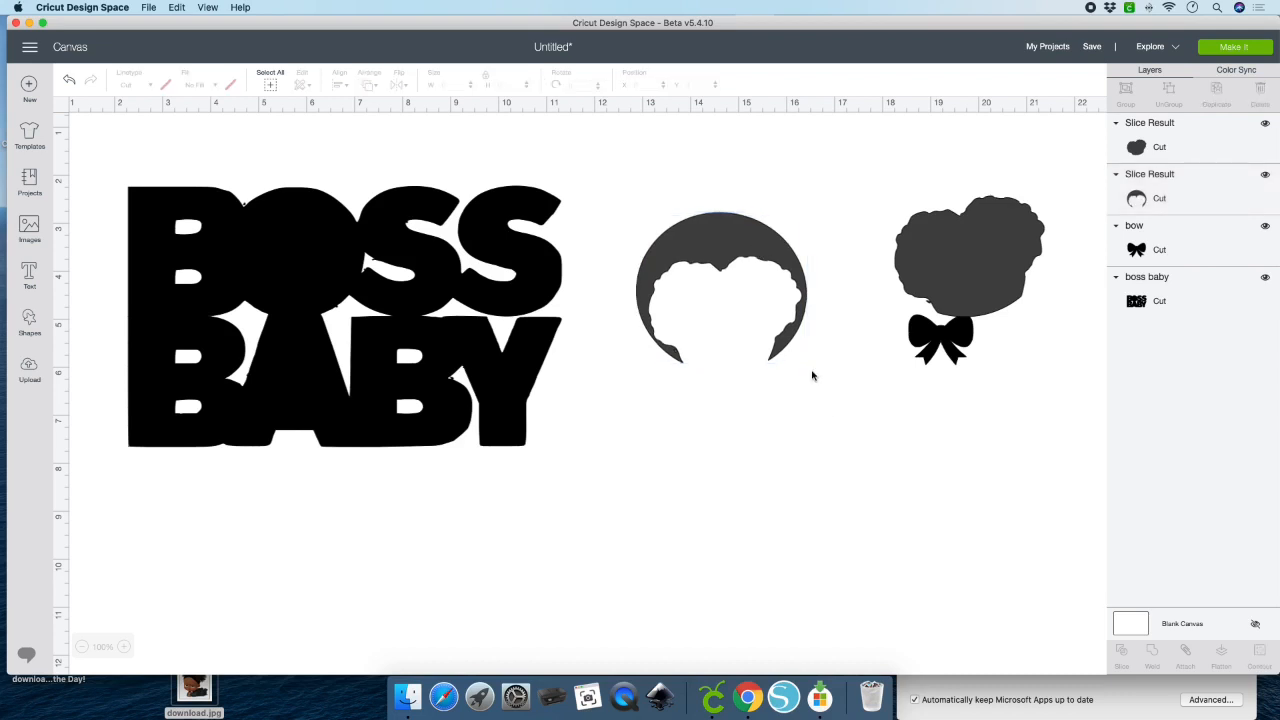
click(772, 252)
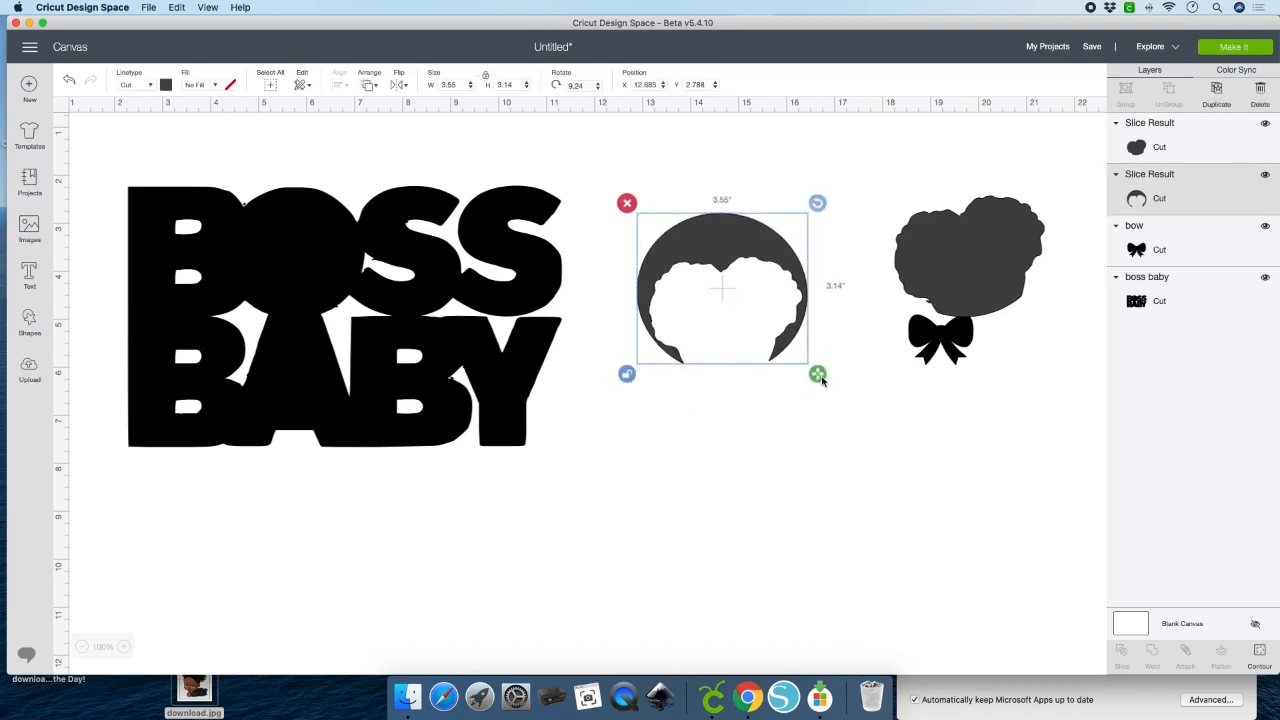
drag(818, 375, 756, 319)
drag(700, 222, 302, 212)
Step: Center-align the ring cutout with the BOSS BABY lettering
click(296, 174)
drag(189, 146, 414, 329)
click(340, 86)
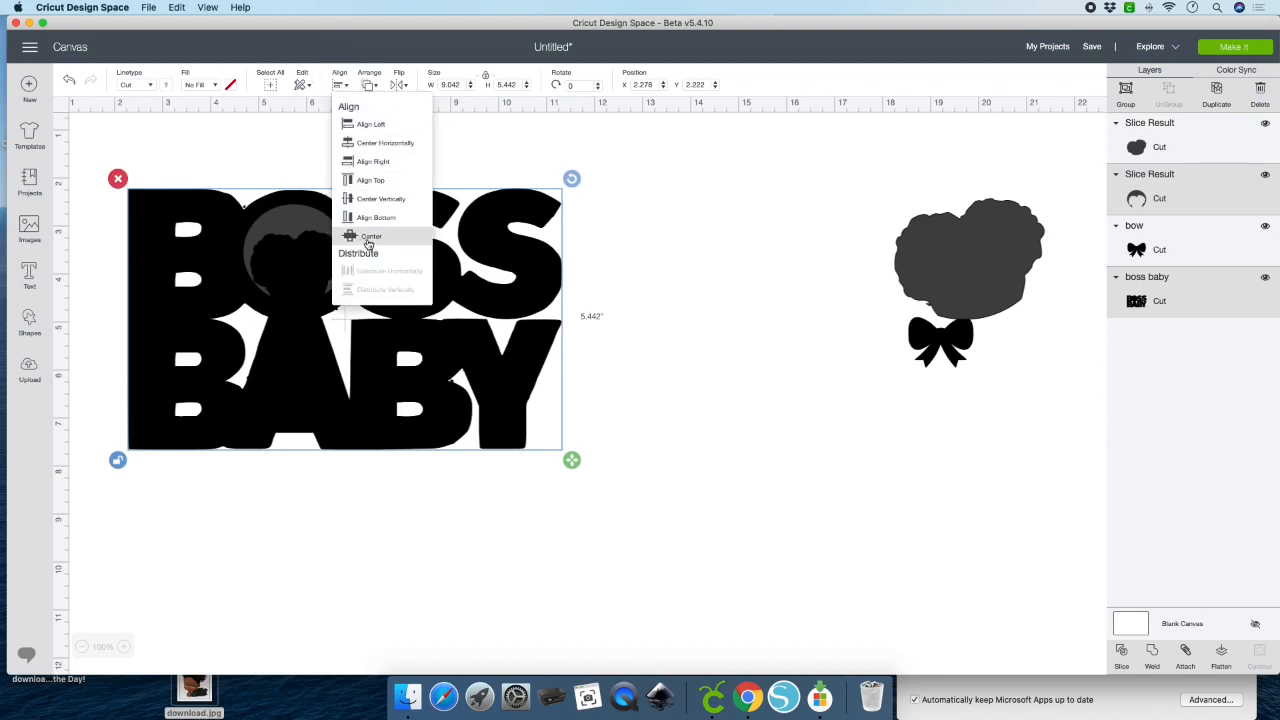
click(367, 243)
Step: Fit the ring cutout inside the O of BOSS at about 2.29 × 2 in
drag(349, 296, 329, 231)
click(612, 376)
click(370, 300)
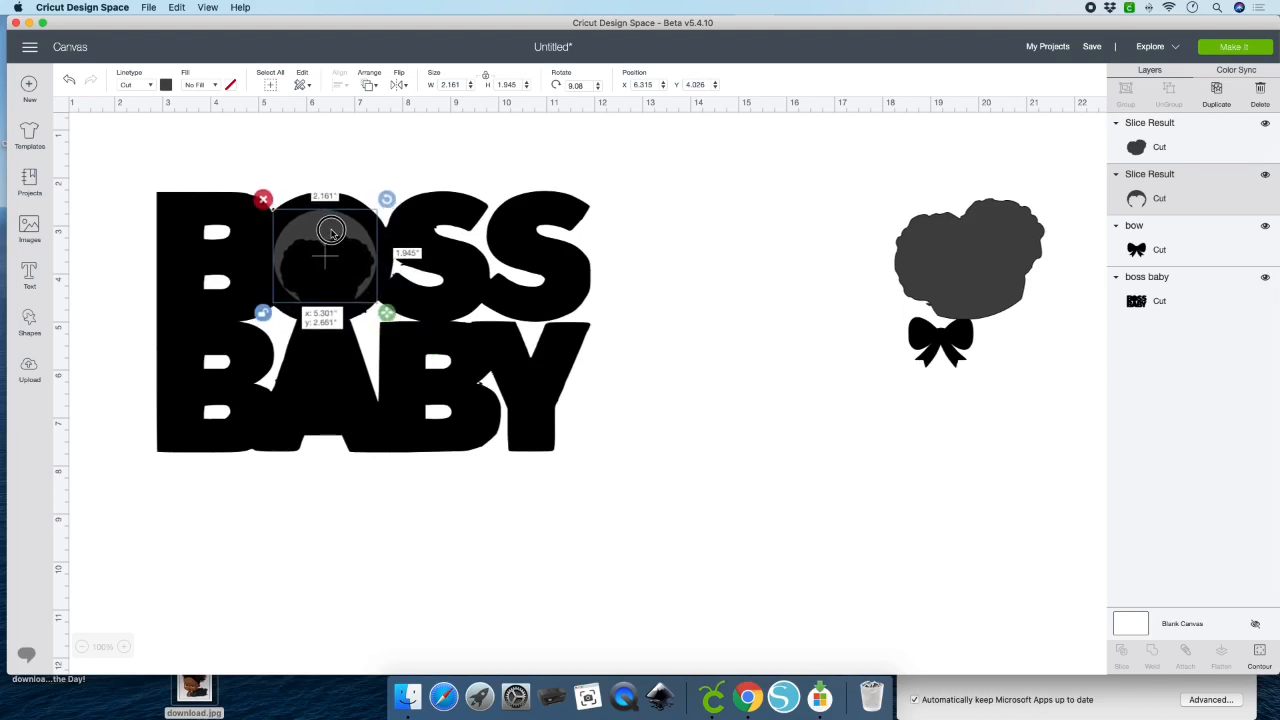
drag(385, 314, 391, 316)
Step: Duplicate the ring cutout, set the copy aside below the bow, and move the hair piece away from the bow
drag(347, 238, 987, 452)
click(1226, 102)
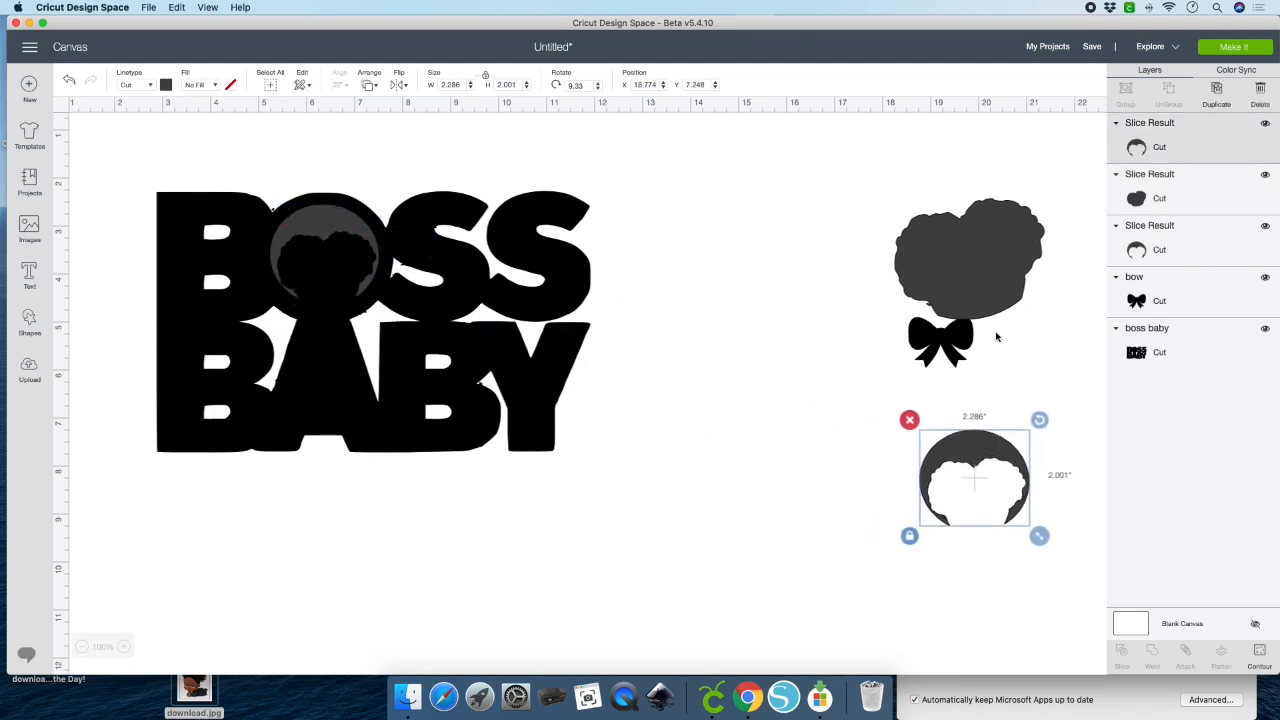
drag(970, 283, 805, 321)
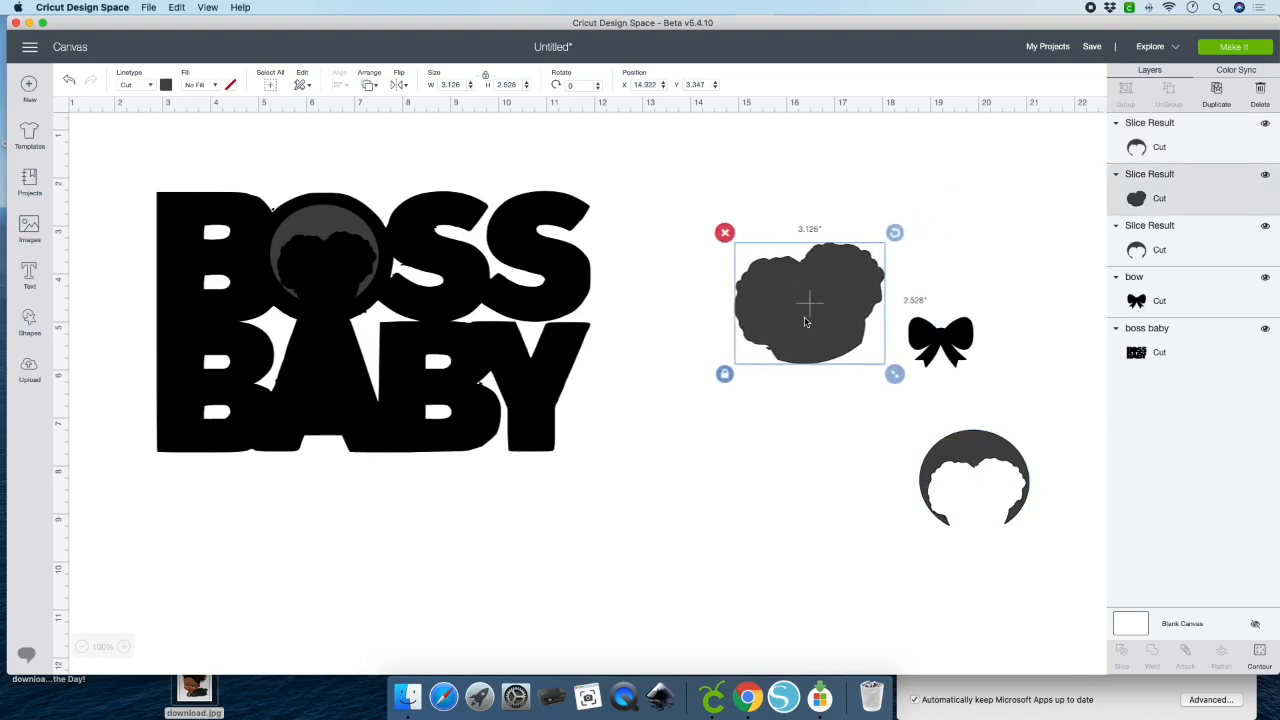
click(113, 156)
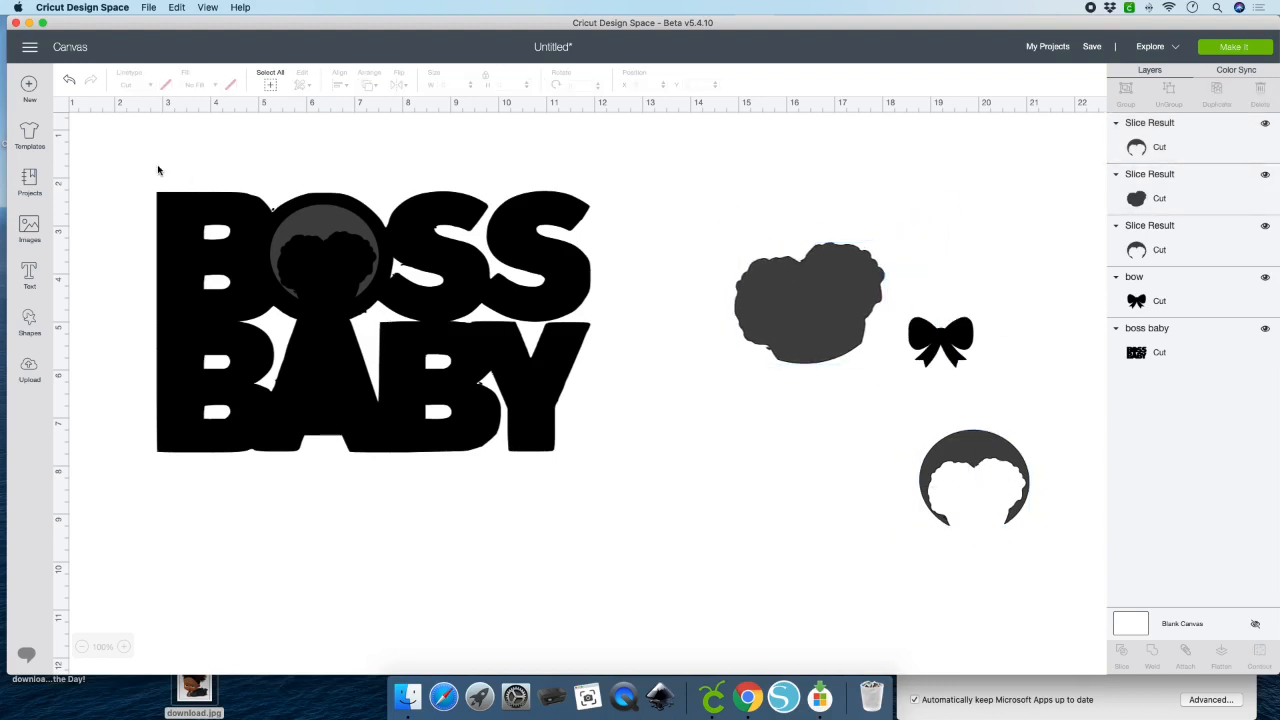
Step: Duplicate the BOSS BABY lettering and move the copy below the spare pieces
click(466, 210)
click(1217, 89)
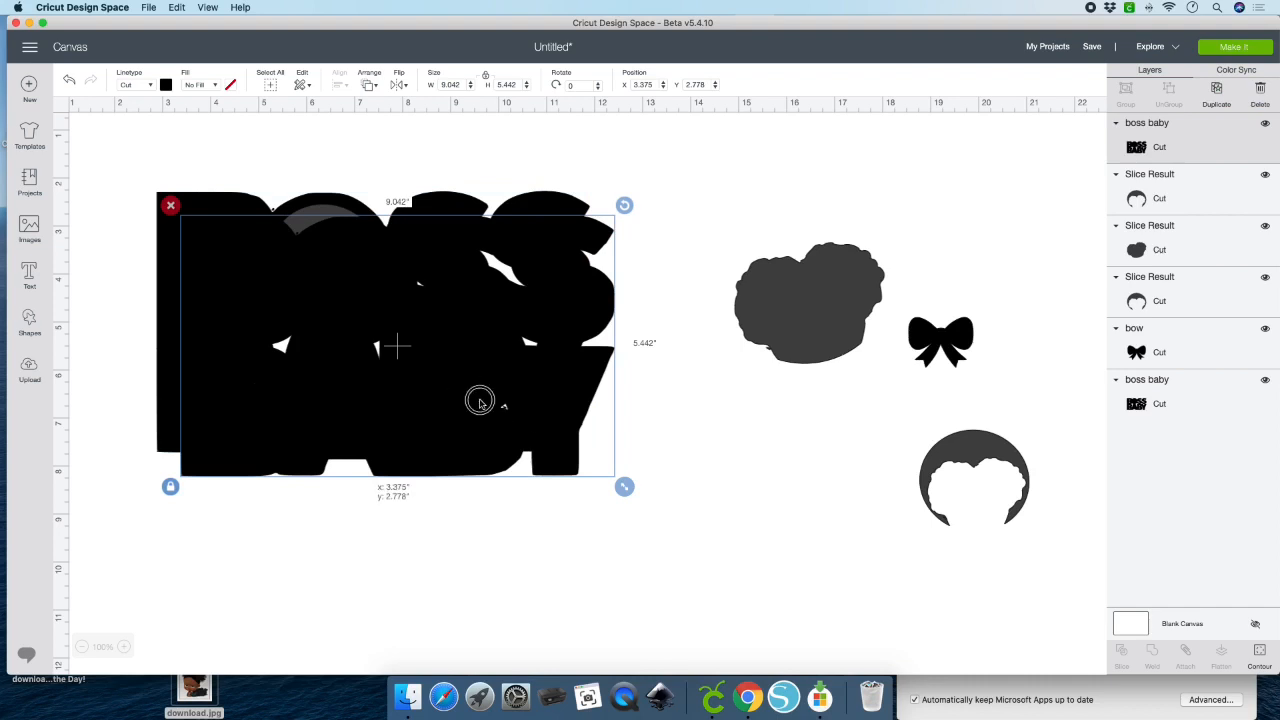
drag(480, 400, 737, 646)
drag(843, 590, 960, 599)
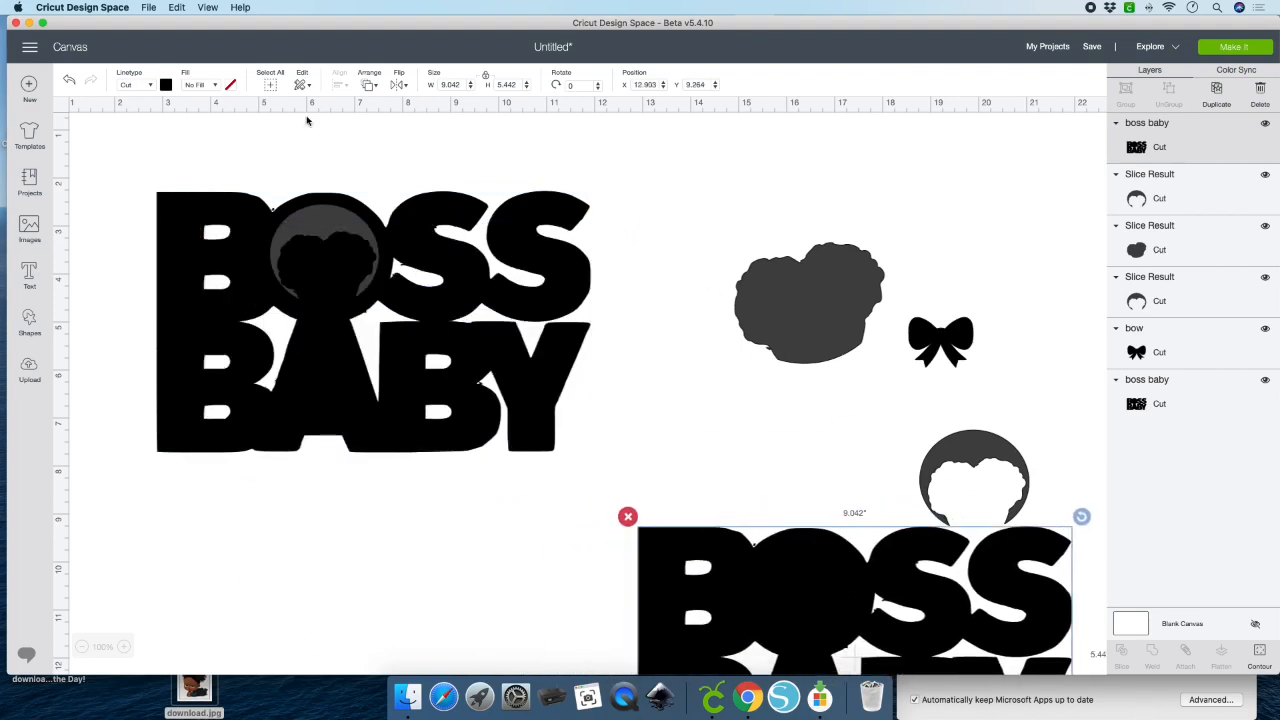
Step: Slice the ring cutout out of the original BOSS BABY lettering and delete the two leftover ring pieces
drag(114, 149, 608, 493)
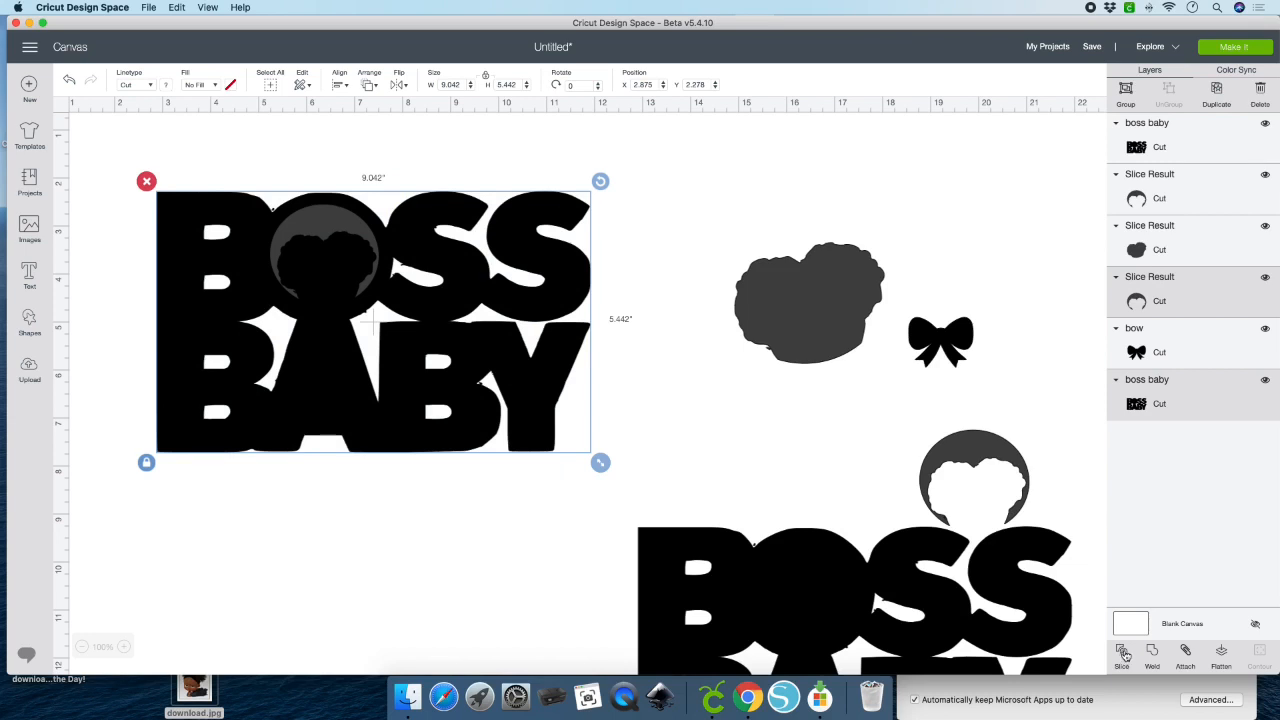
click(1123, 652)
drag(309, 193, 656, 150)
click(615, 162)
drag(310, 257, 687, 199)
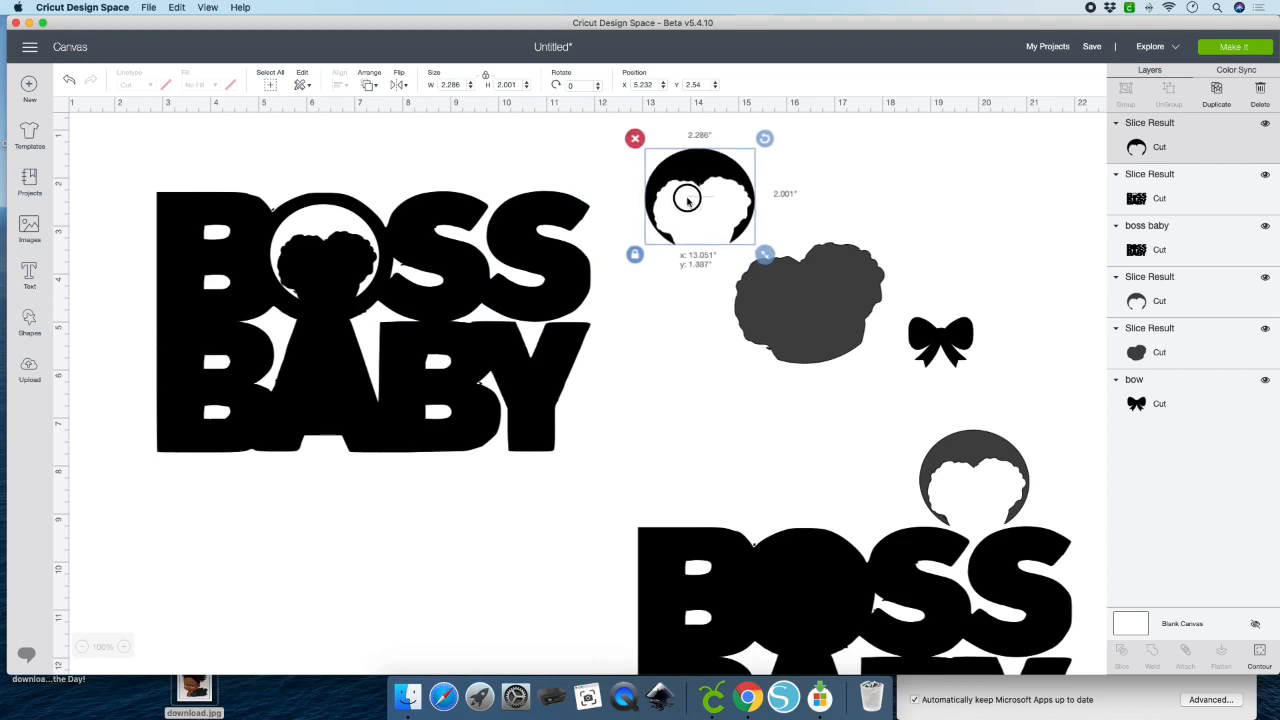
drag(687, 199, 687, 199)
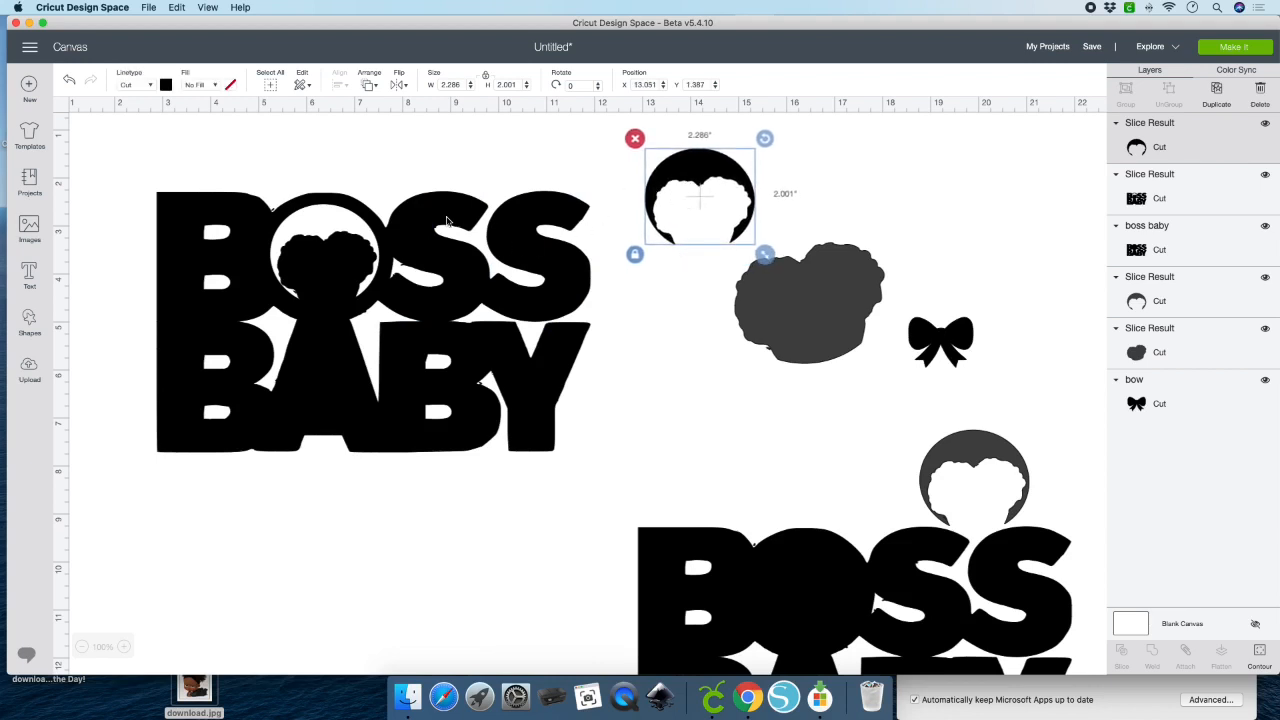
click(634, 138)
Step: Move the sliced BOSS BABY design aside and bring the uncut lettering copy into the cleared work area
drag(345, 241, 876, 357)
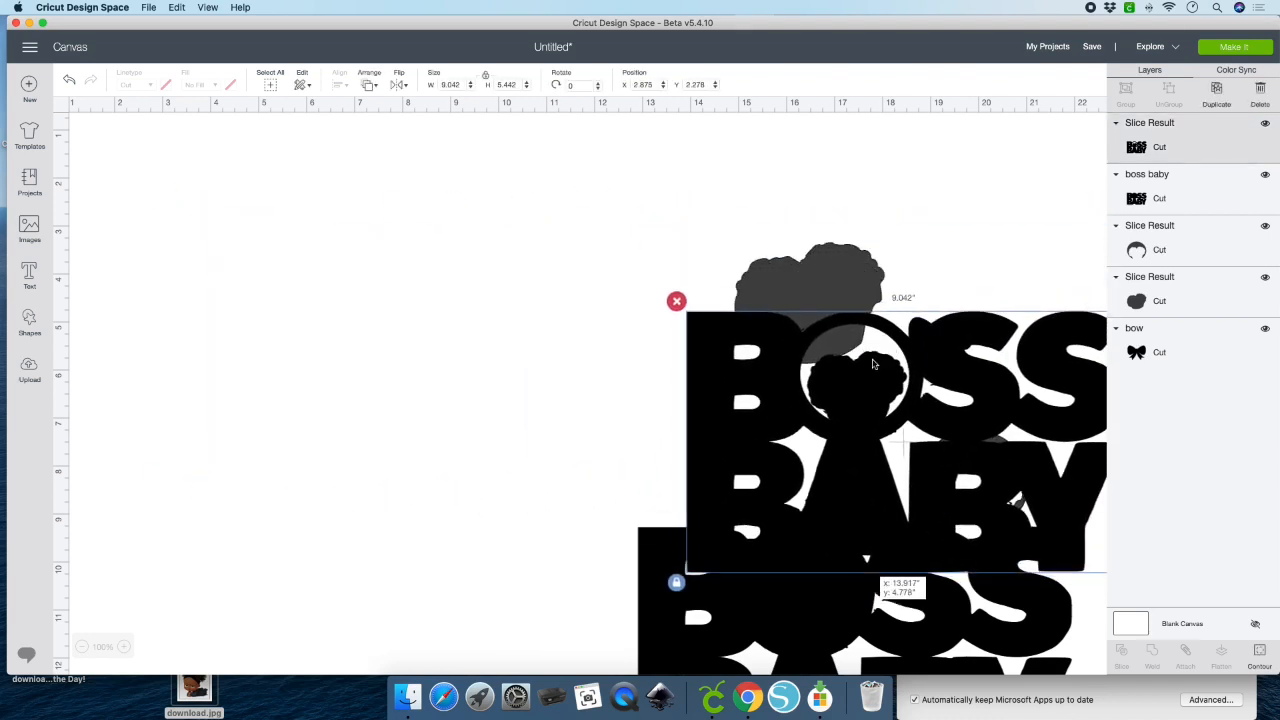
drag(667, 611, 157, 250)
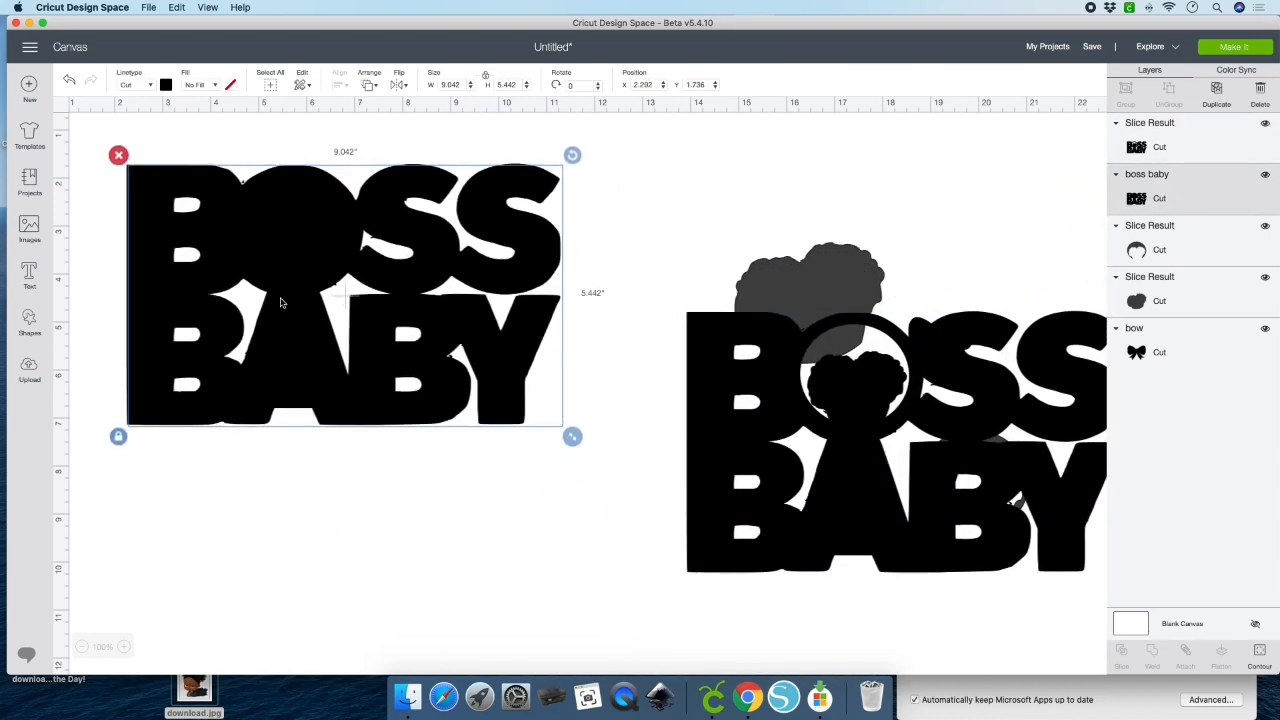
Step: Rotate the hair piece about 12 degrees to level it and shrink it to about 2.31 × 1.8 in with proportions unlocked
drag(842, 269, 734, 202)
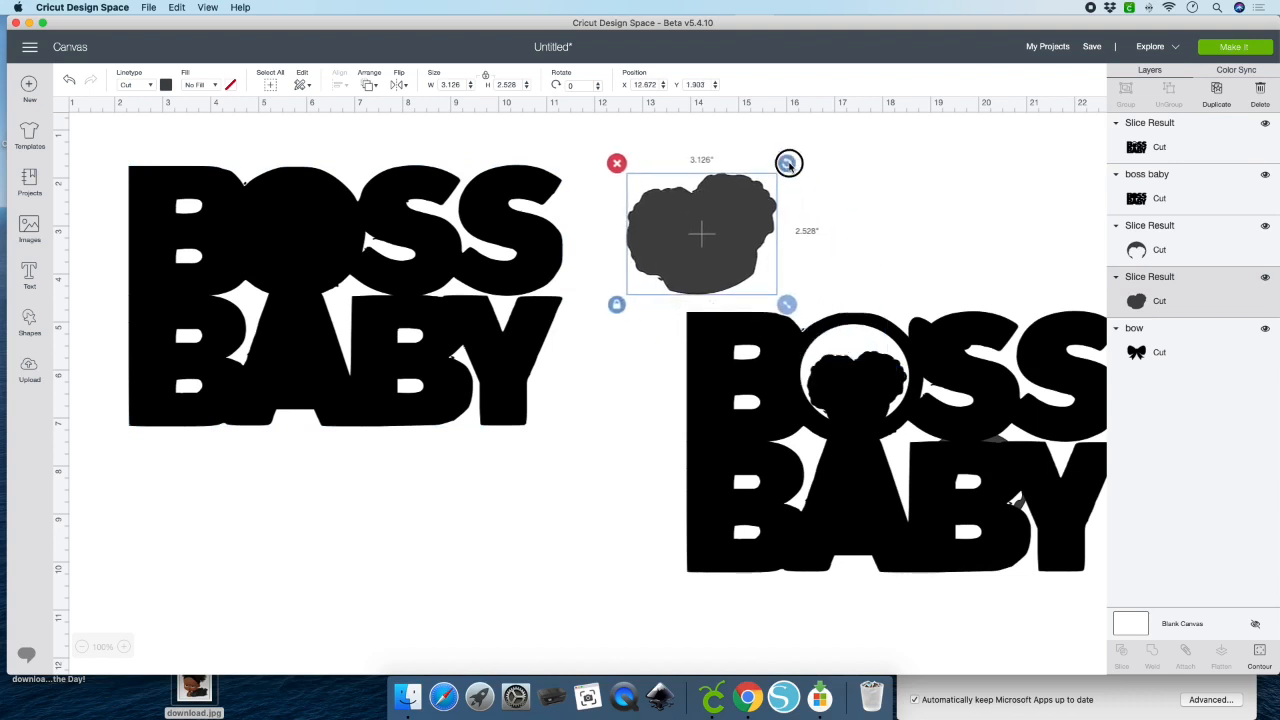
drag(788, 162, 805, 180)
click(618, 304)
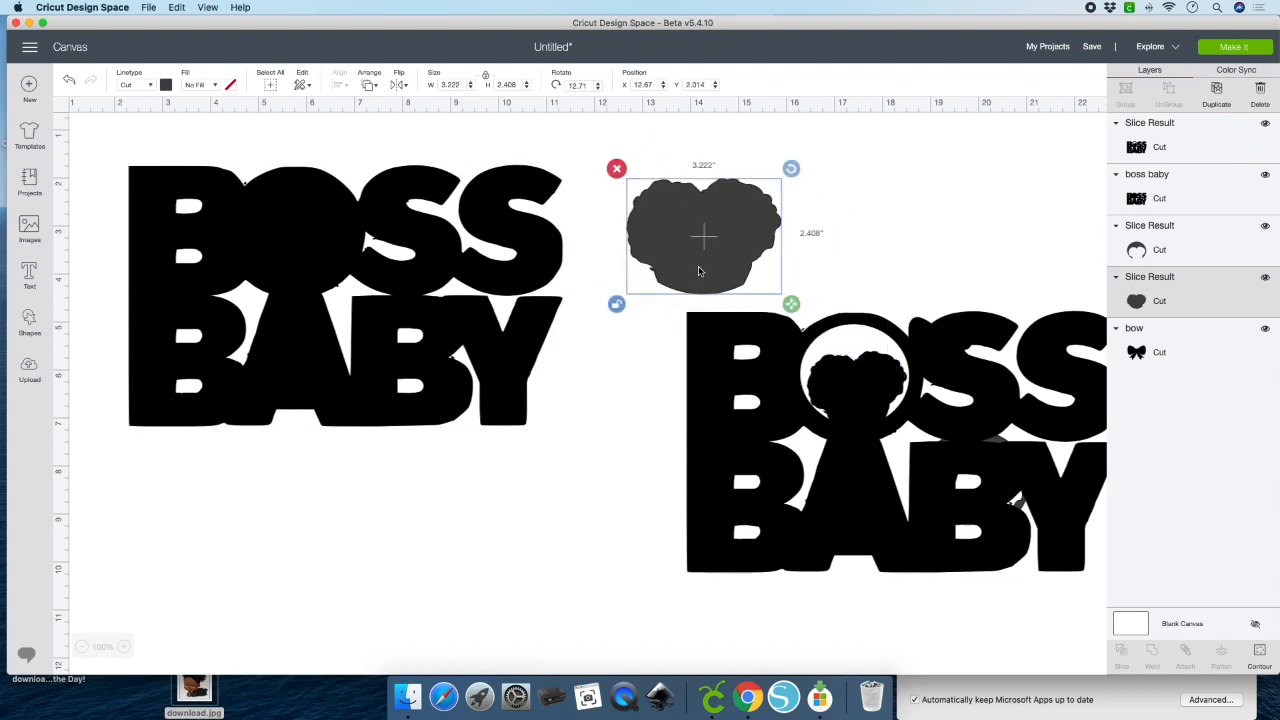
drag(791, 303, 732, 250)
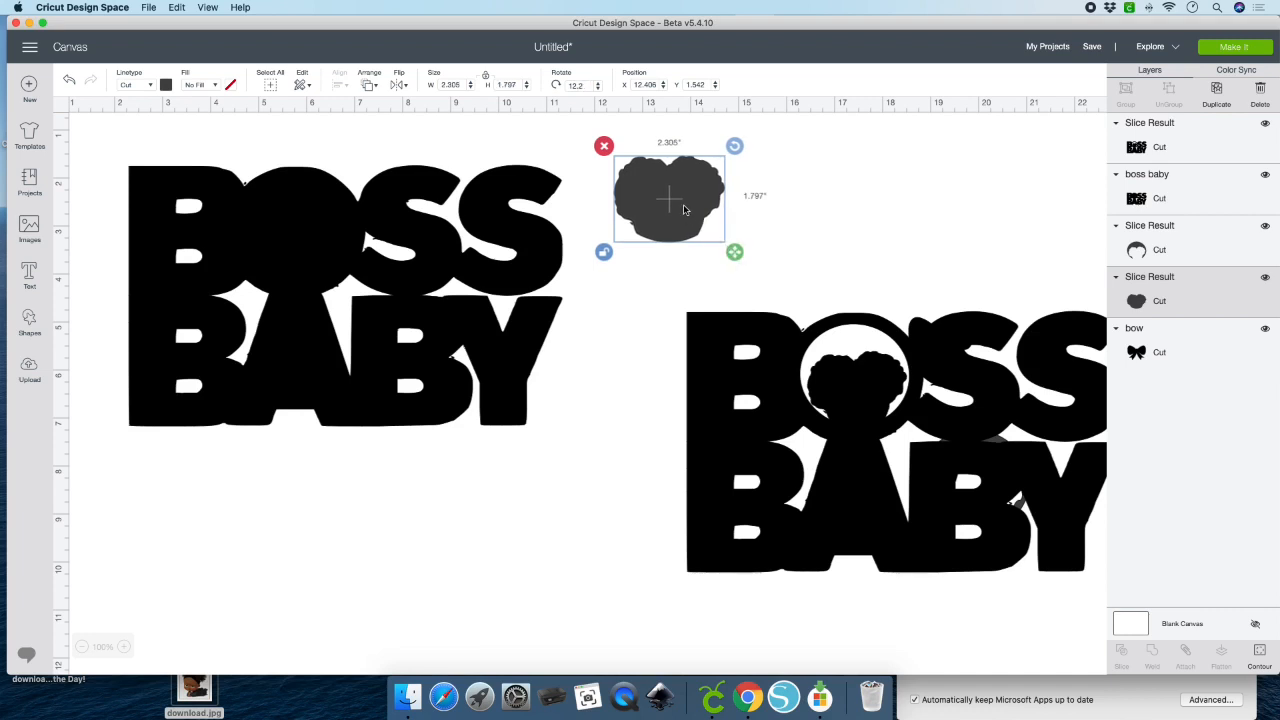
Step: Place the hair piece over the O of the uncut BOSS BABY lettering and bring it to the front
drag(692, 206, 318, 237)
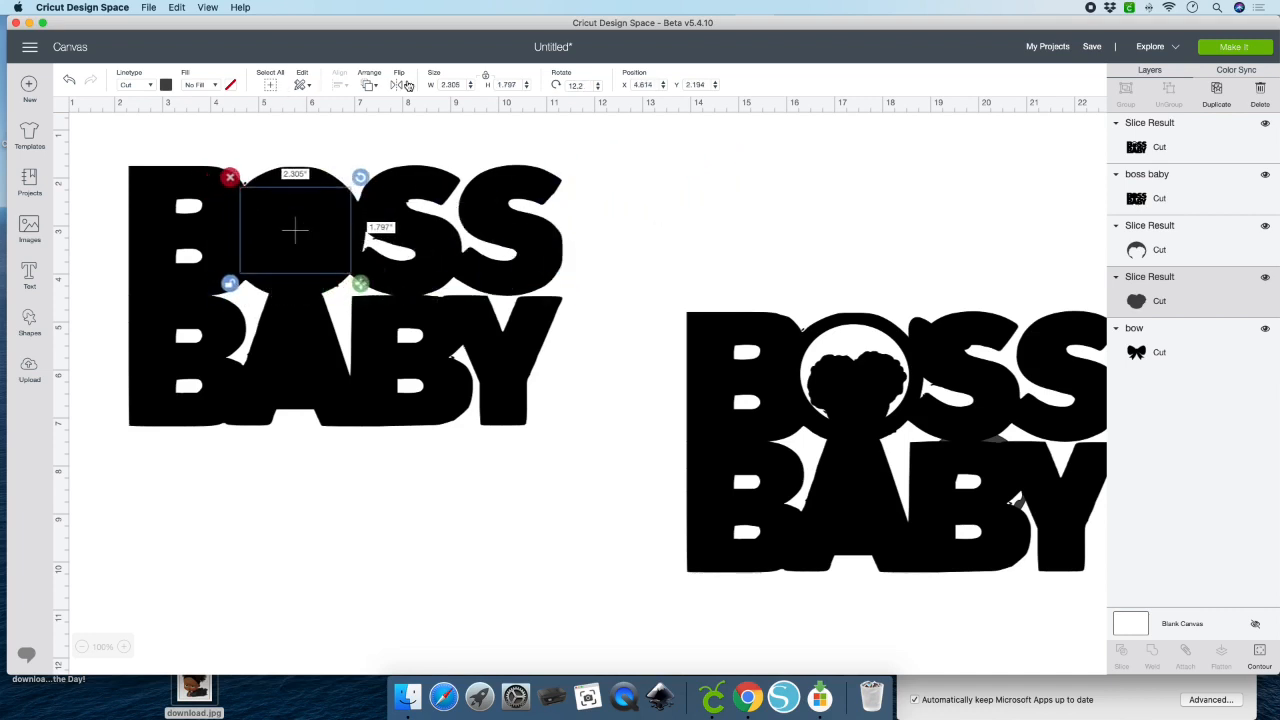
click(370, 86)
click(412, 168)
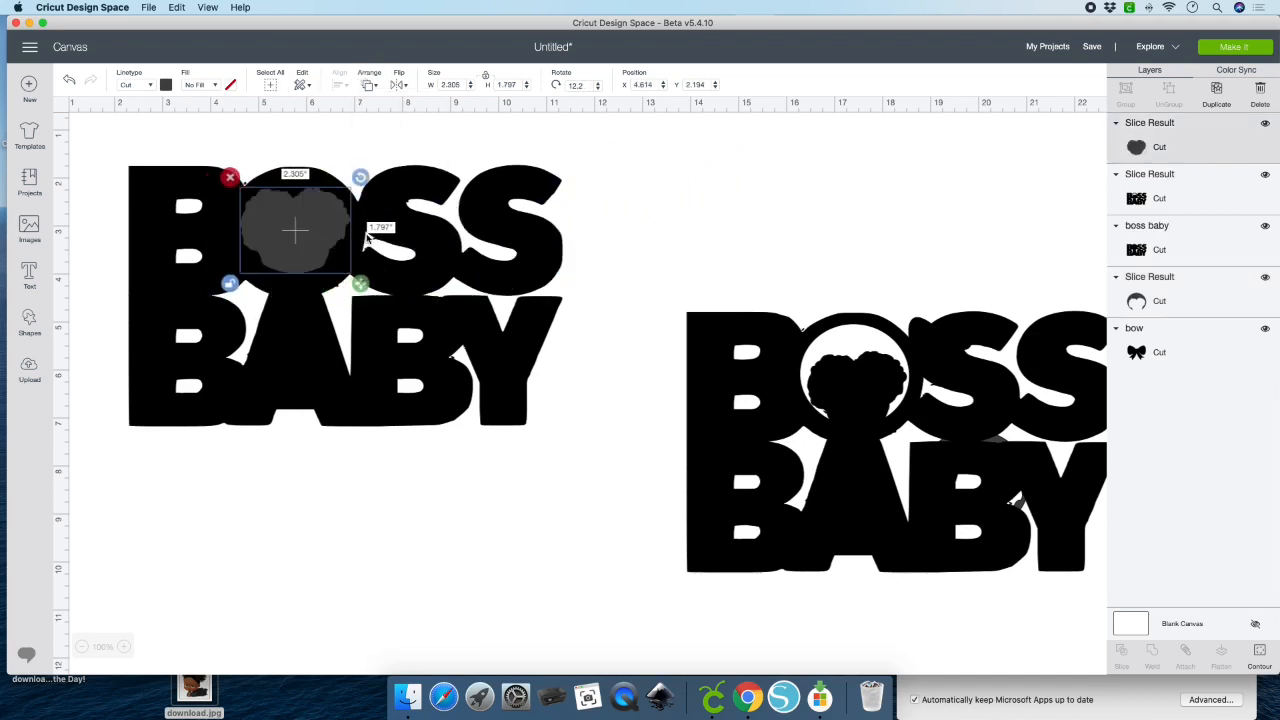
Step: Nudge the hair piece into place over the O and slice it out of the BOSS BABY lettering
drag(309, 236, 312, 237)
click(350, 518)
click(457, 397)
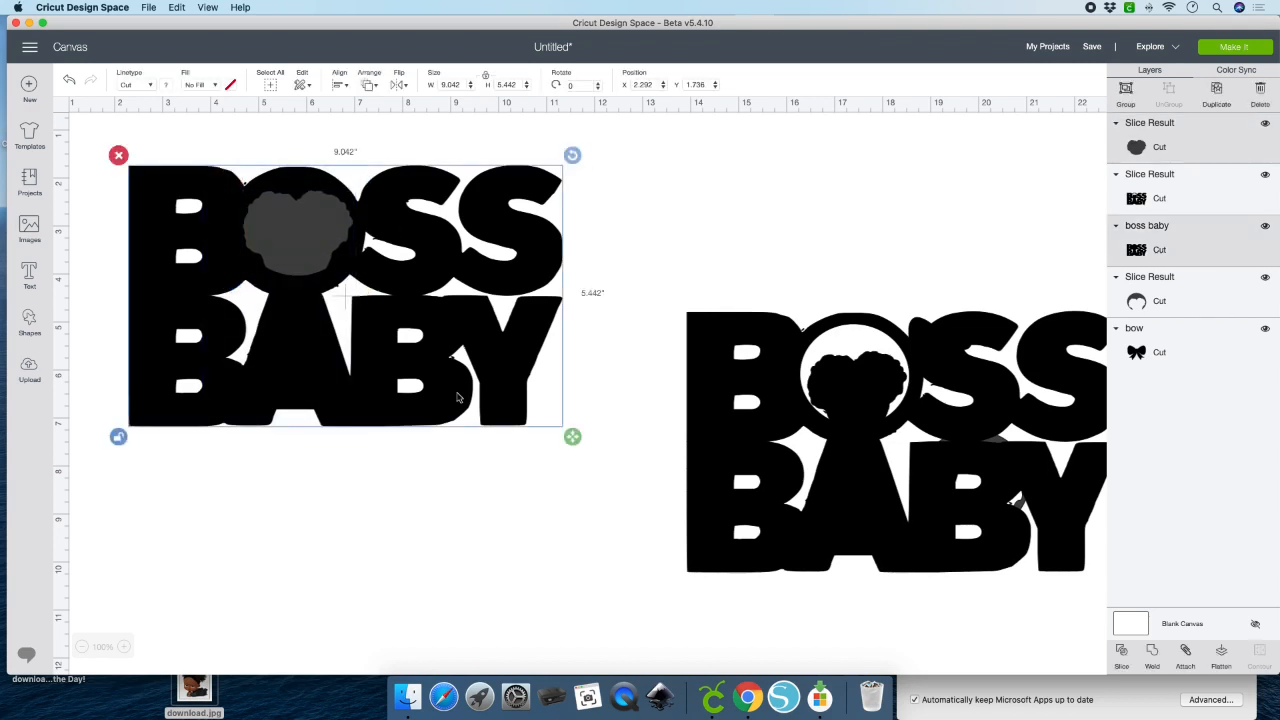
click(1128, 657)
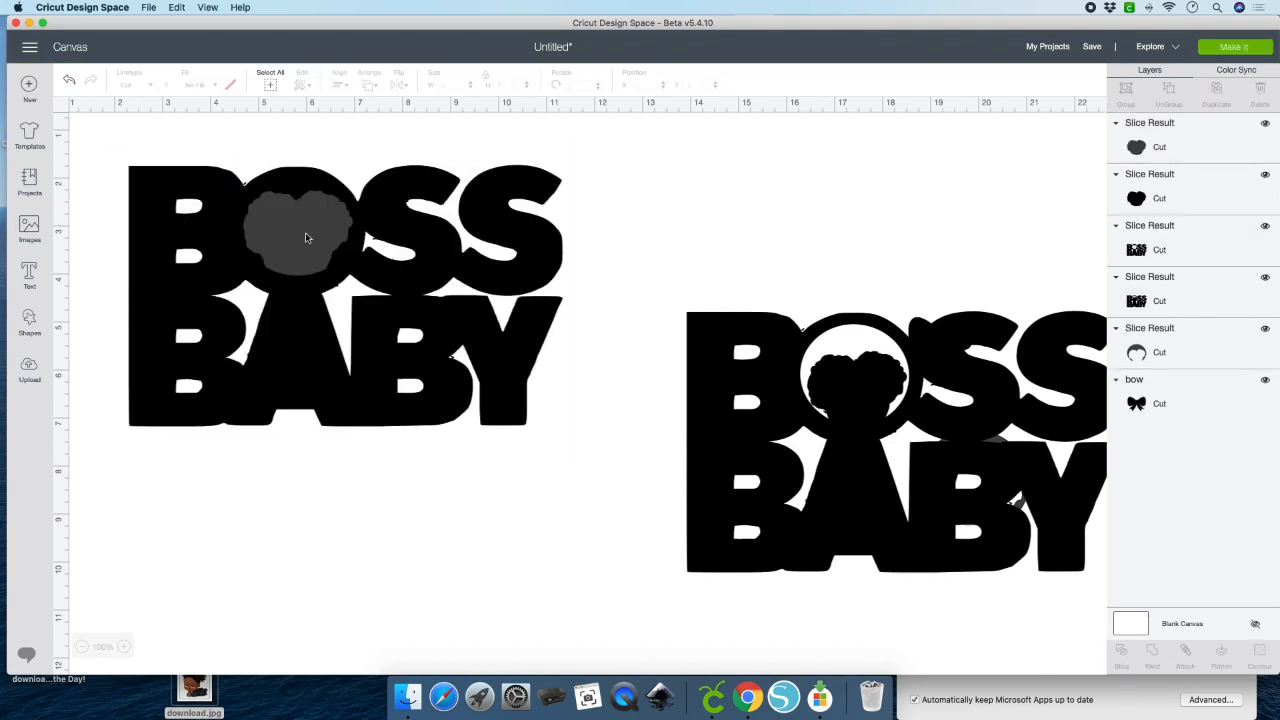
Step: Delete the two leftover hair pieces and the earlier BOSS BABY design with the ring cutout
drag(307, 238, 909, 197)
drag(307, 205, 863, 194)
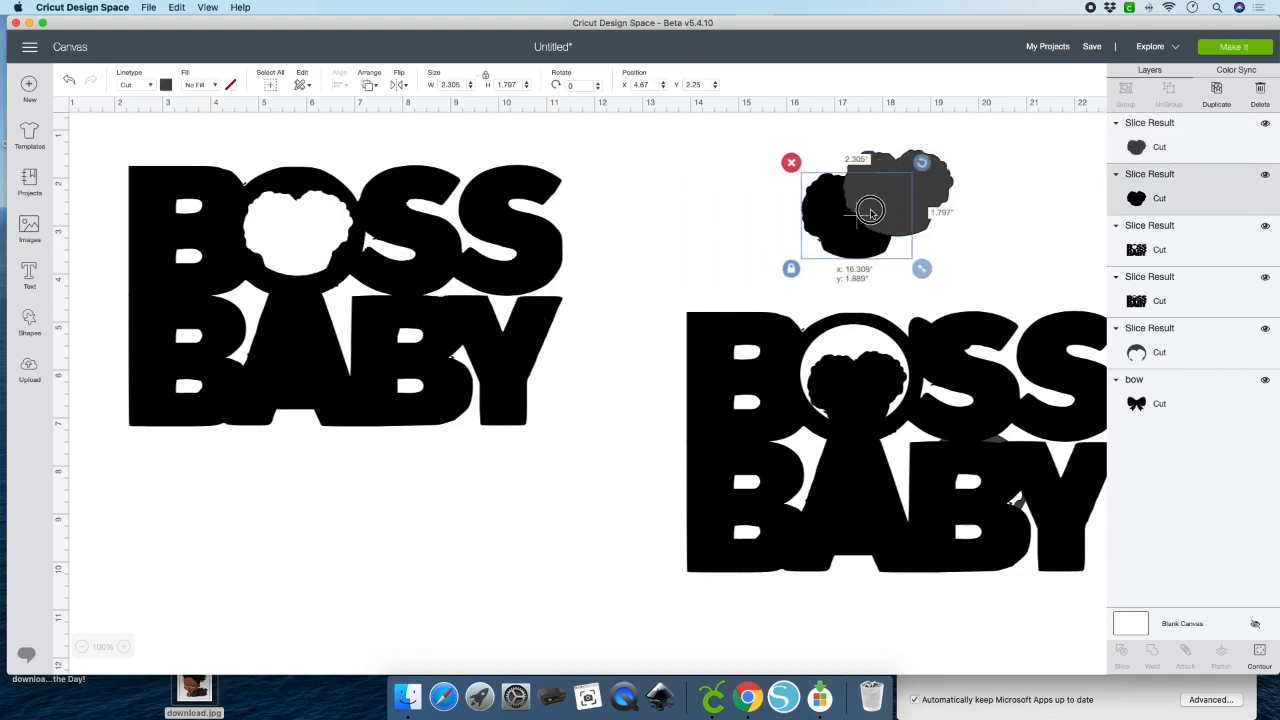
click(791, 163)
click(894, 183)
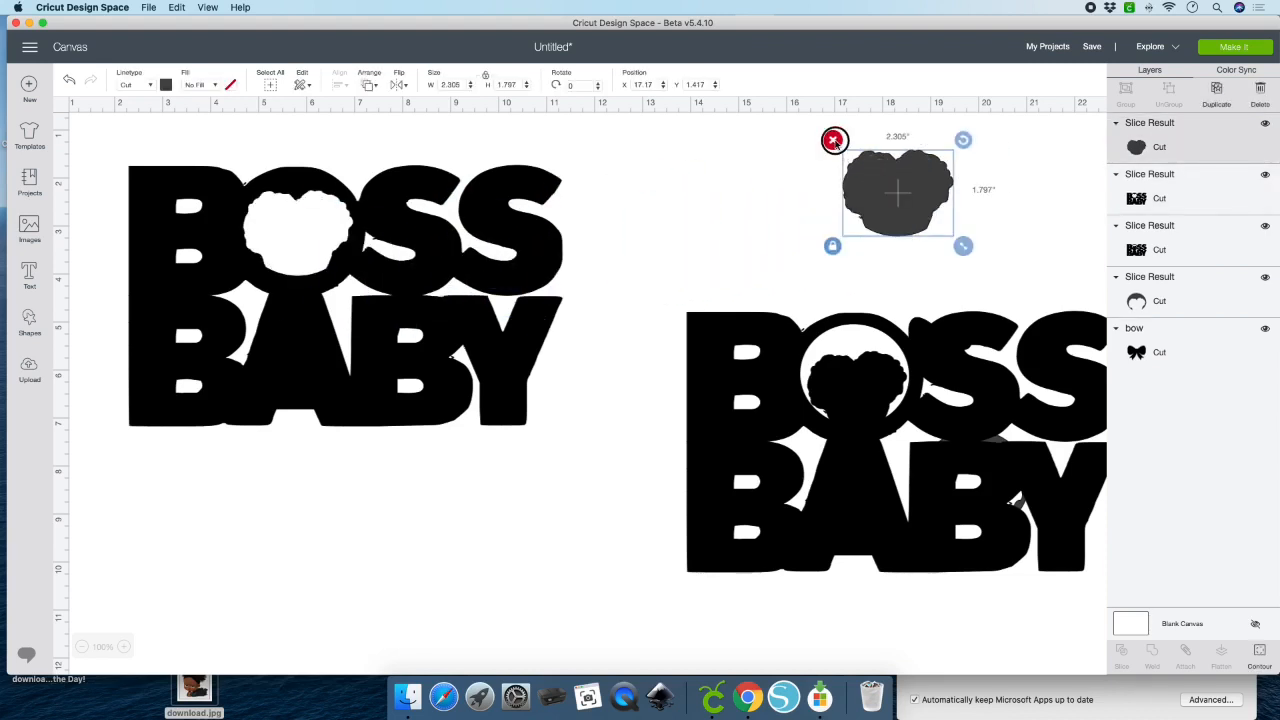
click(831, 134)
drag(846, 512, 770, 370)
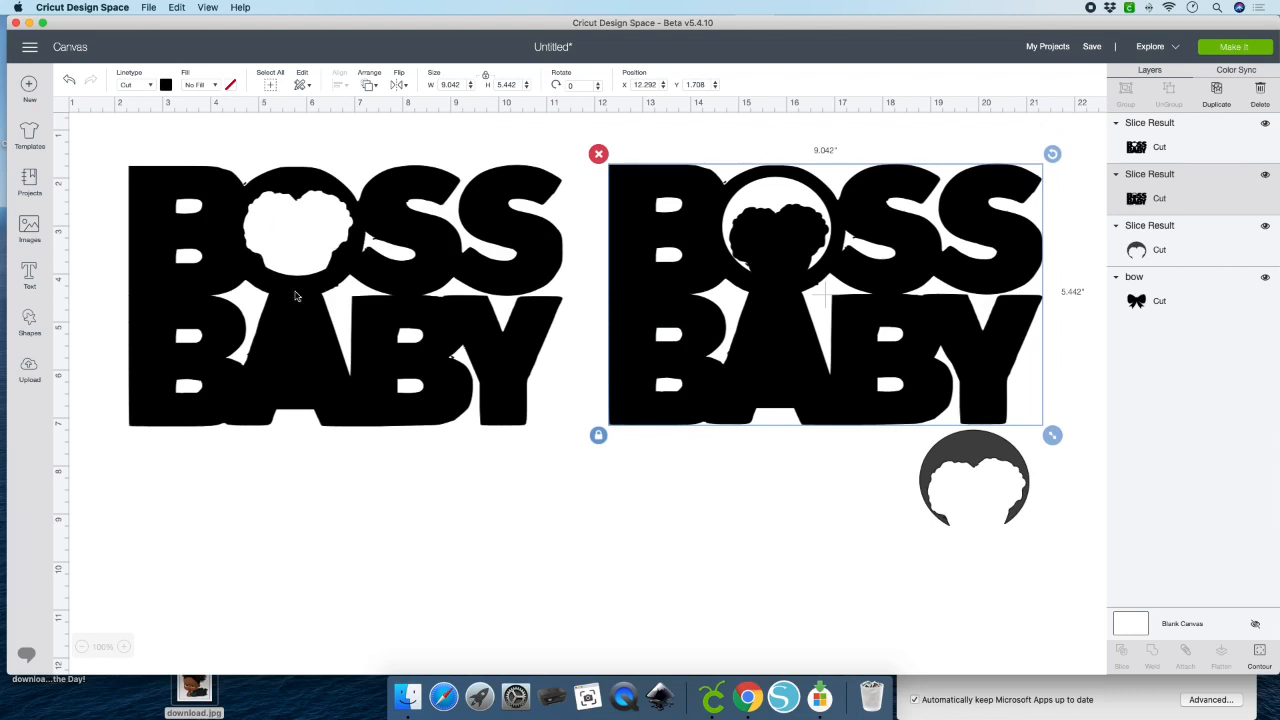
click(598, 153)
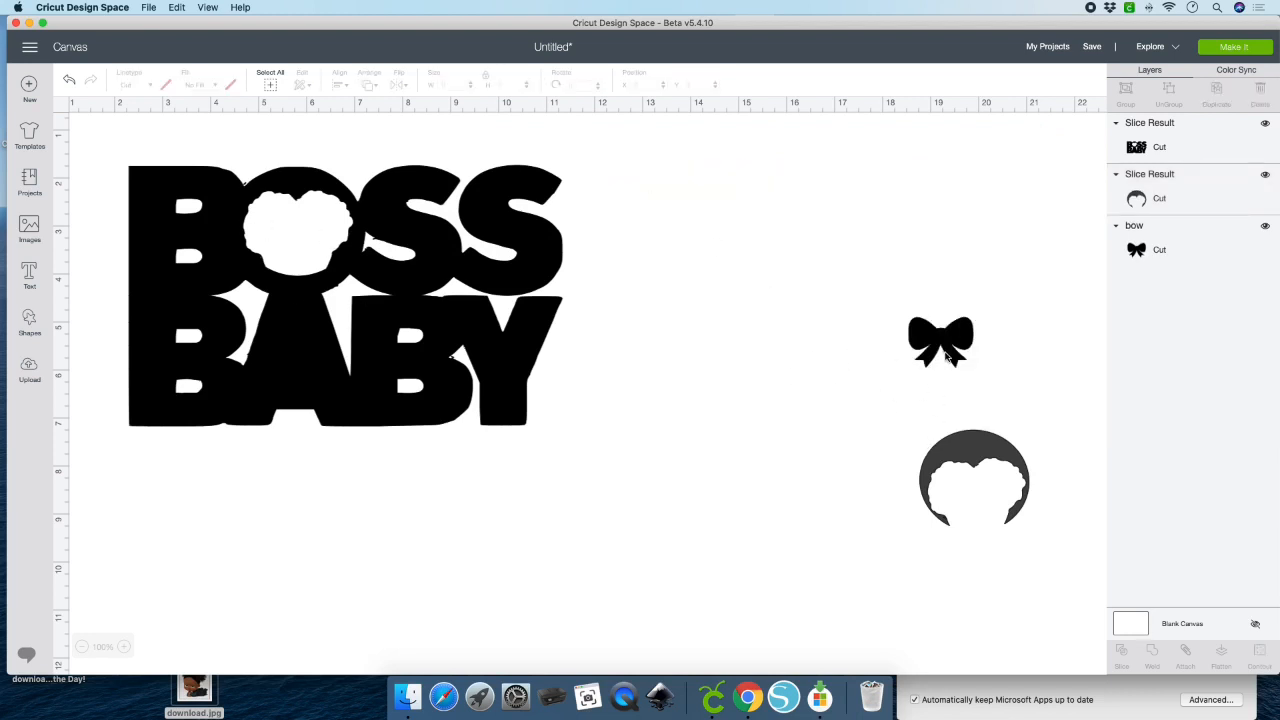
Step: Enlarge the black bow to about 2.96 × 2.3 in and change its material colour to light pink
drag(948, 358, 838, 450)
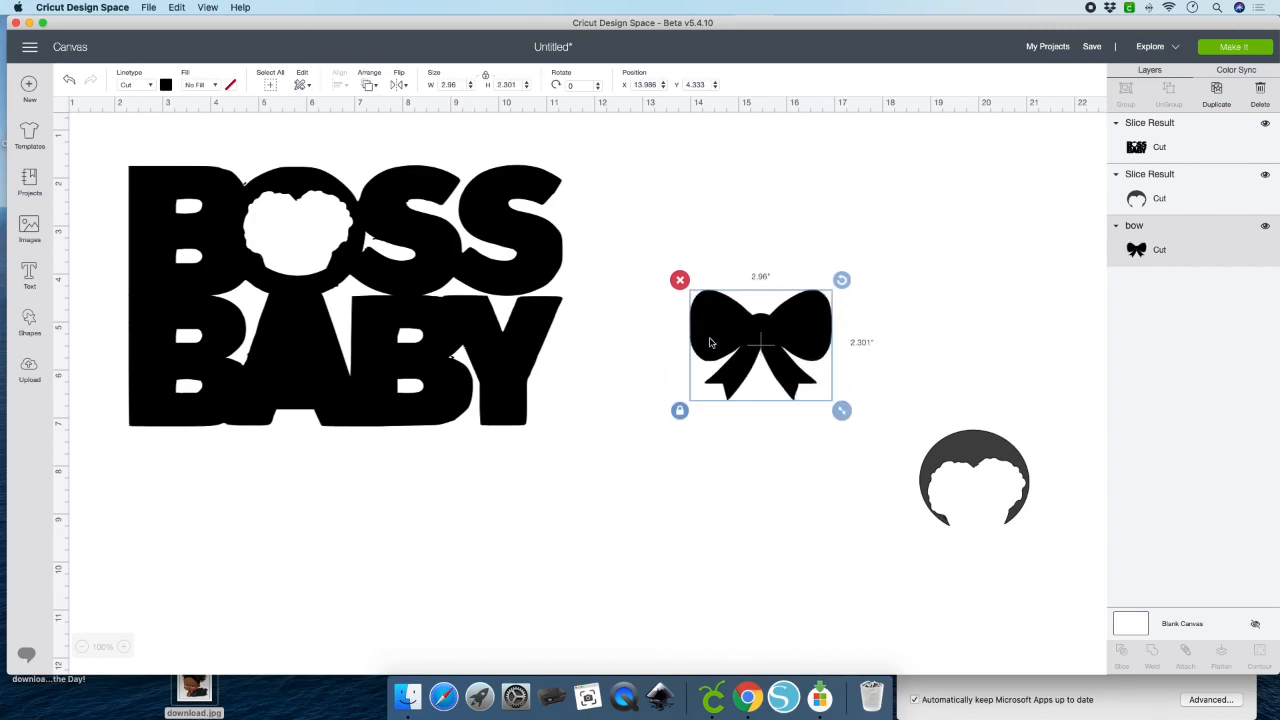
click(166, 85)
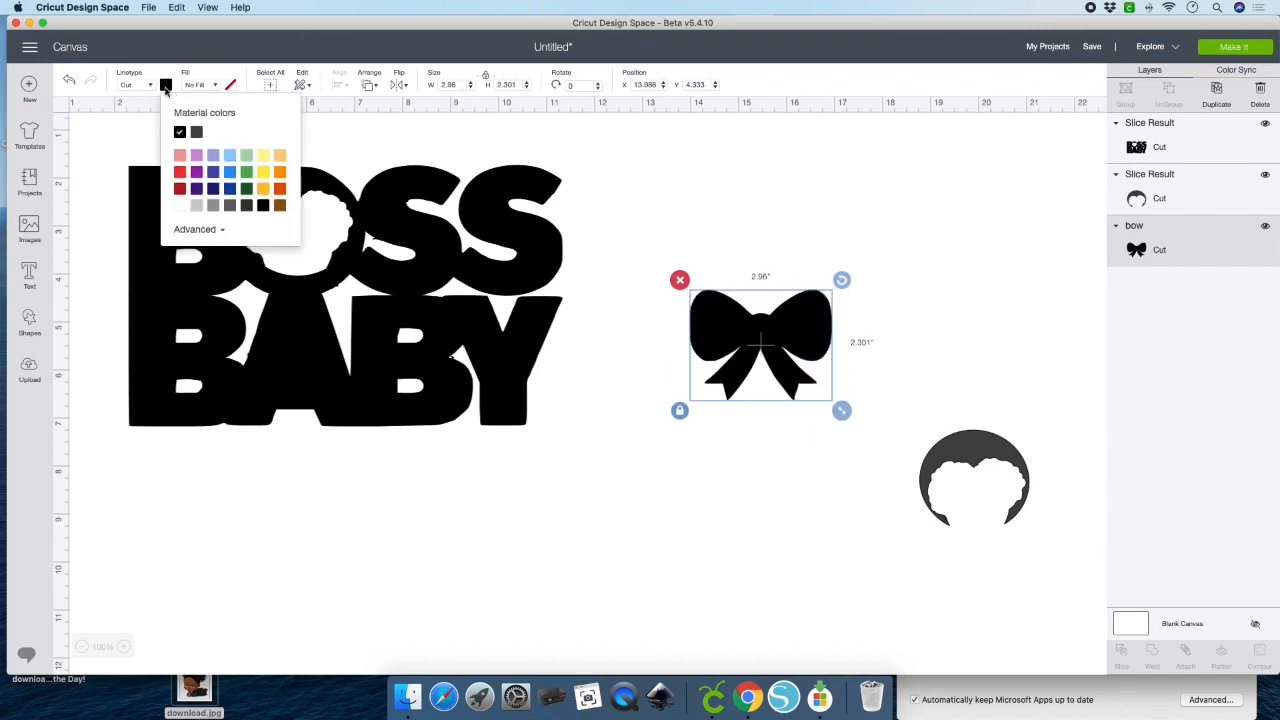
click(181, 157)
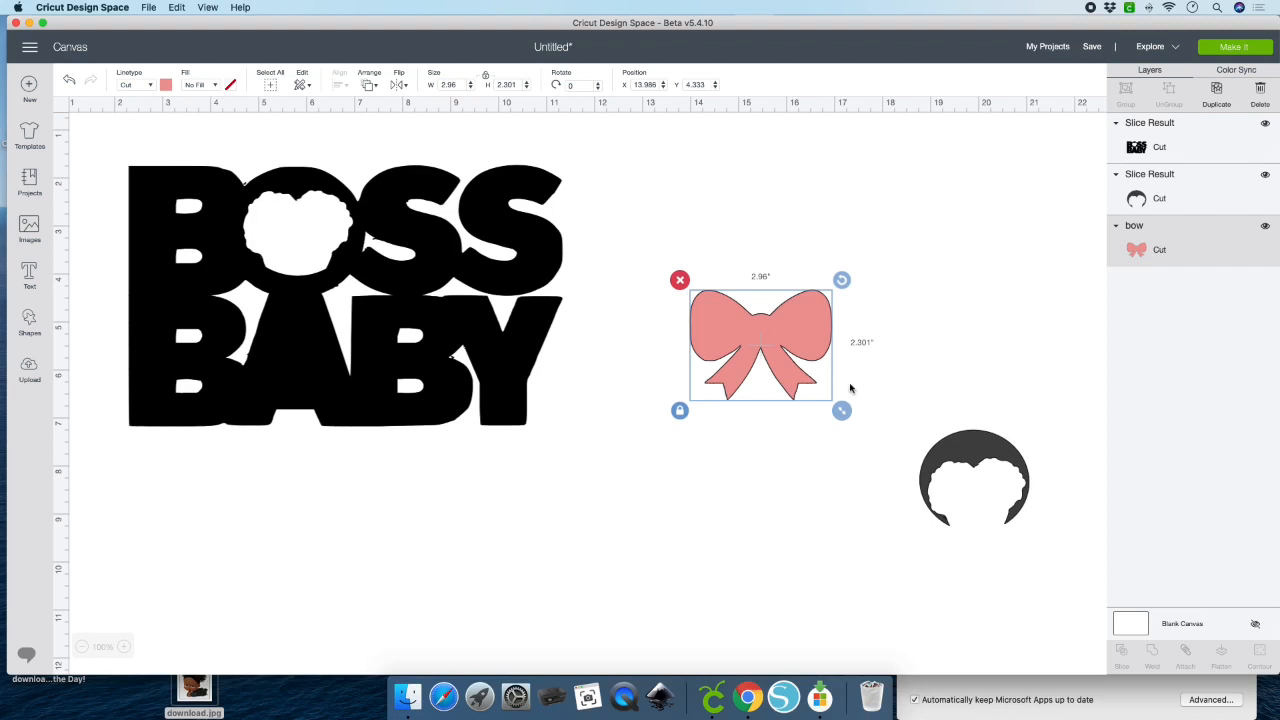
Step: Shrink the bow to about 1.67 × 1.29 in with proportions unlocked, place it over the A and bring it to the front
click(679, 411)
drag(843, 419, 781, 371)
drag(696, 319, 323, 352)
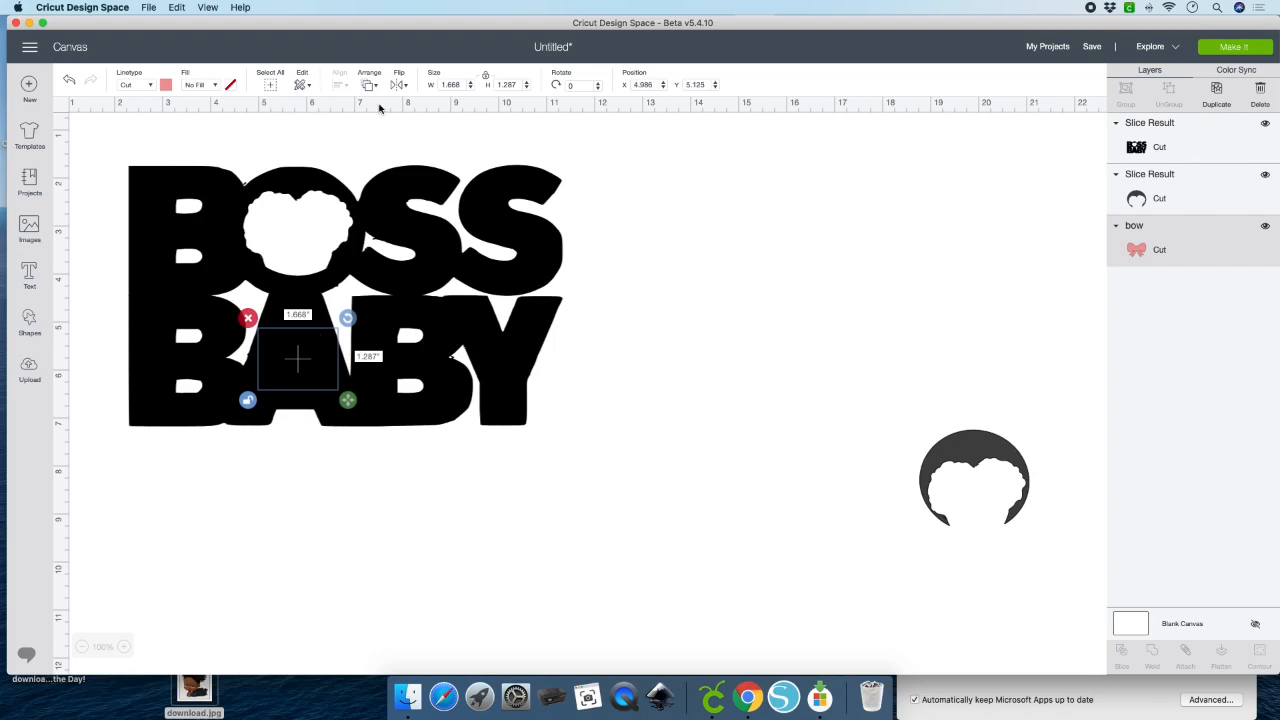
click(369, 85)
click(396, 165)
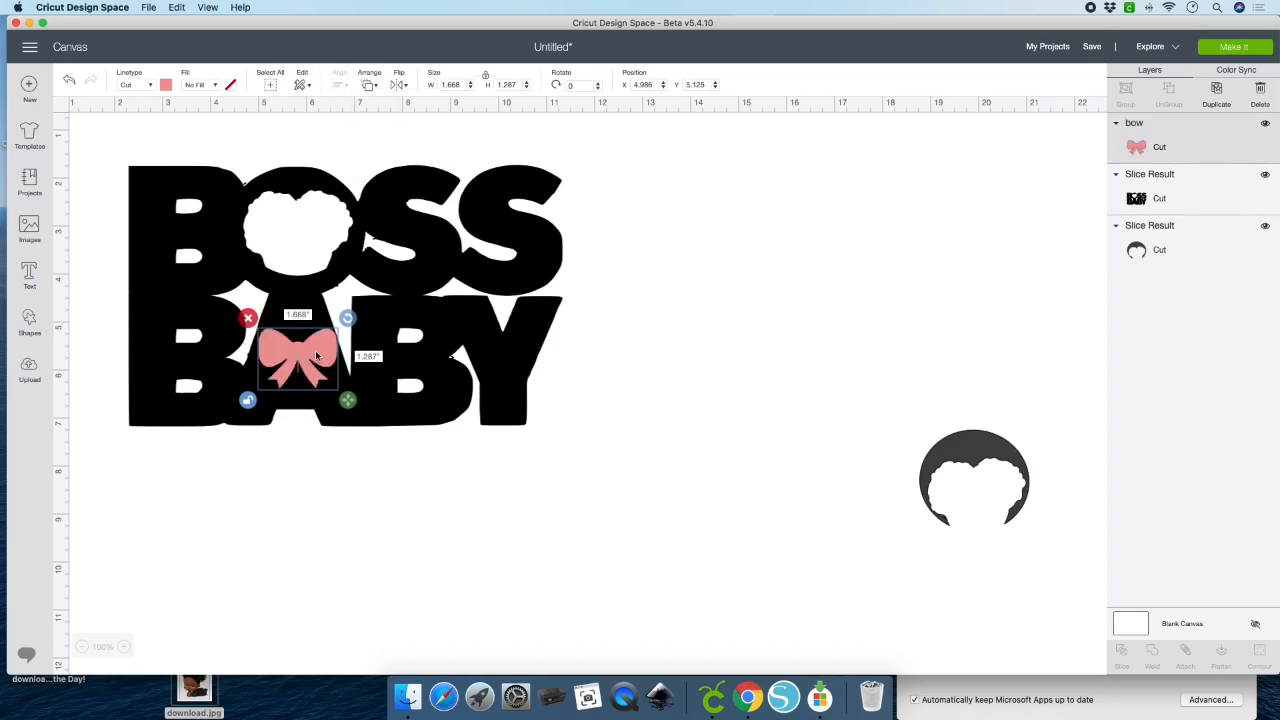
Step: Reduce the bow to about 1.4 × 1.23 in and centre it on the A of BABY
drag(347, 399, 335, 399)
drag(304, 347, 309, 345)
click(362, 500)
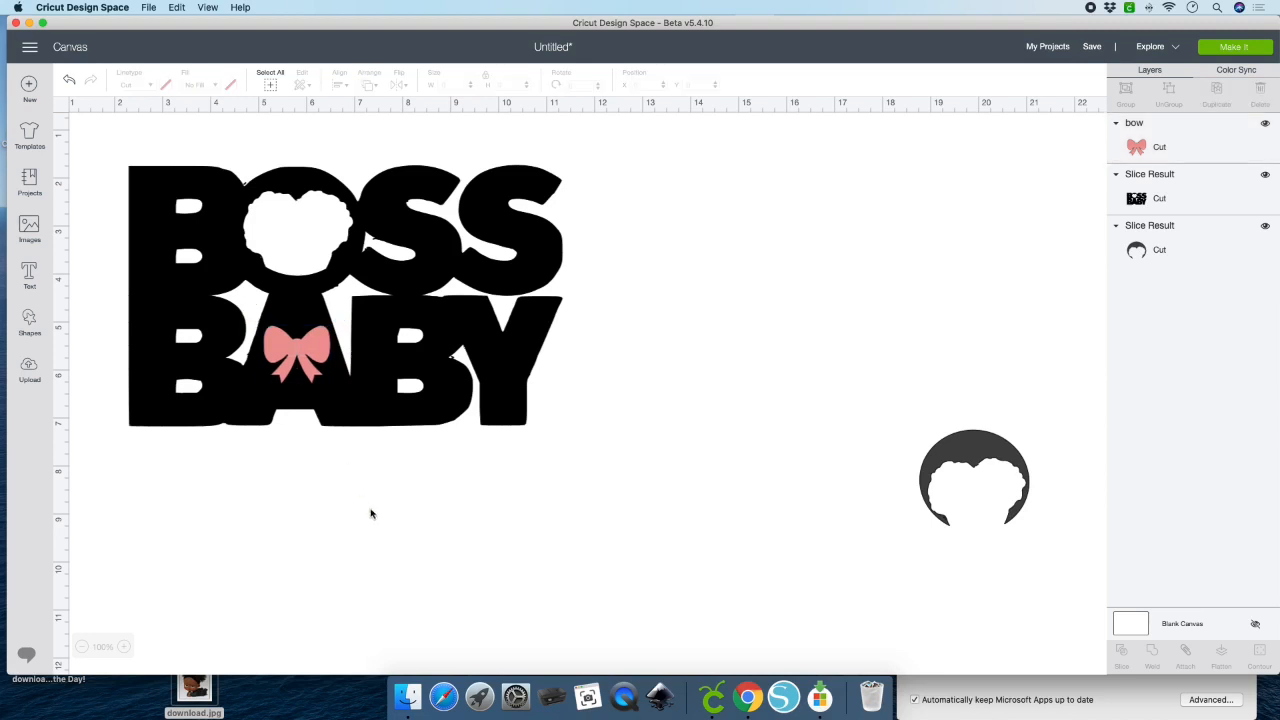
Step: Slice the pink bow shape out of the A in the BOSS BABY lettering
scroll(379, 523, down, 1)
drag(380, 523, 272, 318)
click(1122, 652)
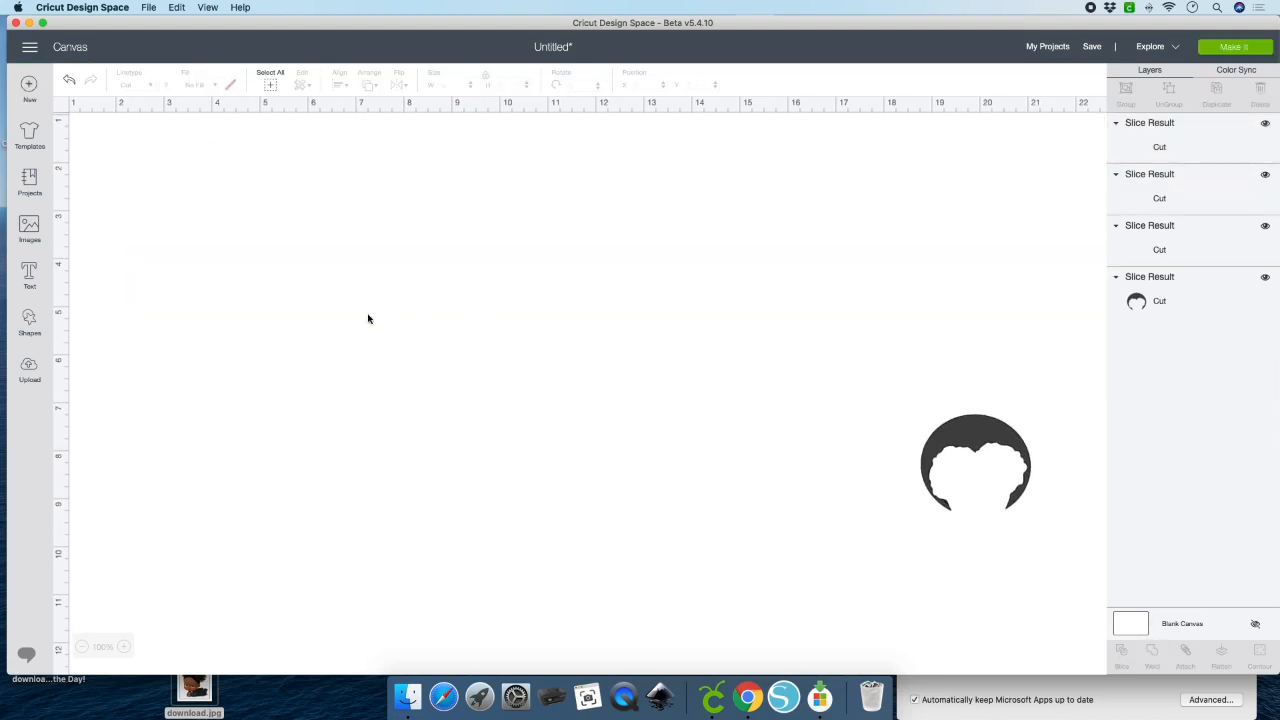
Step: Delete the two leftover bow pieces and the dark ring piece, keeping only the lettering design
drag(320, 334, 730, 395)
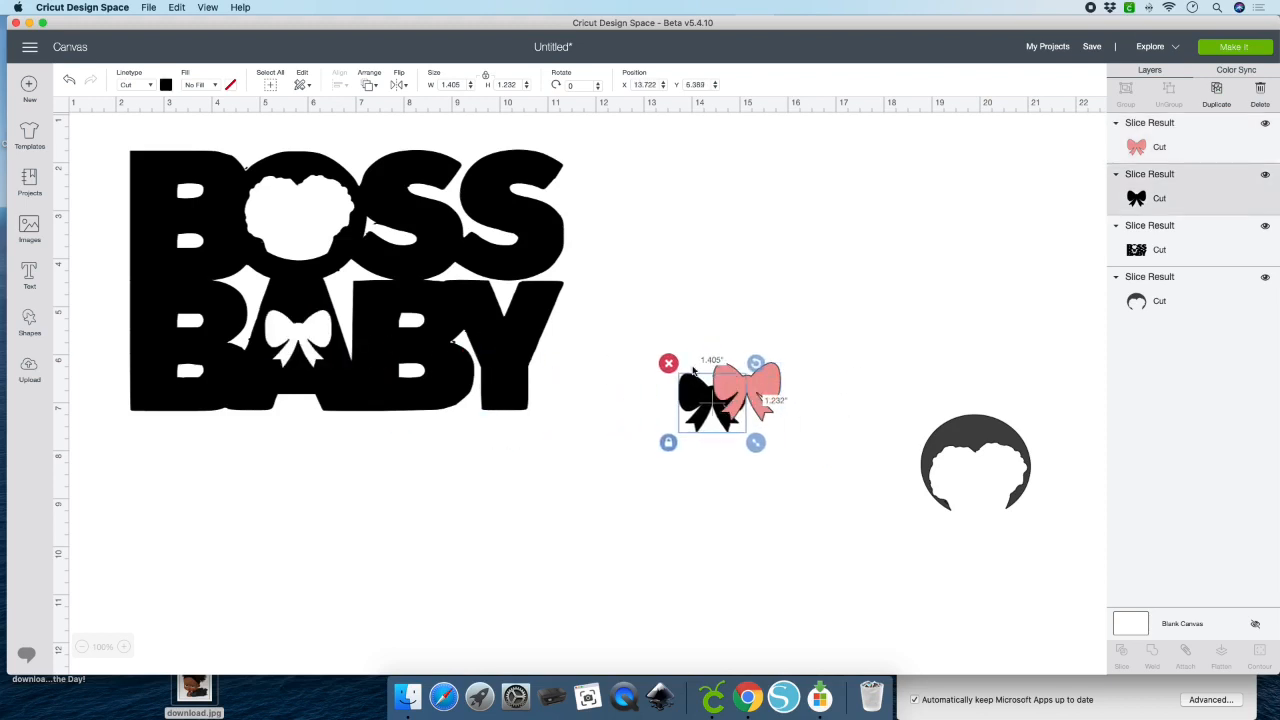
click(669, 362)
click(744, 384)
click(703, 353)
click(934, 464)
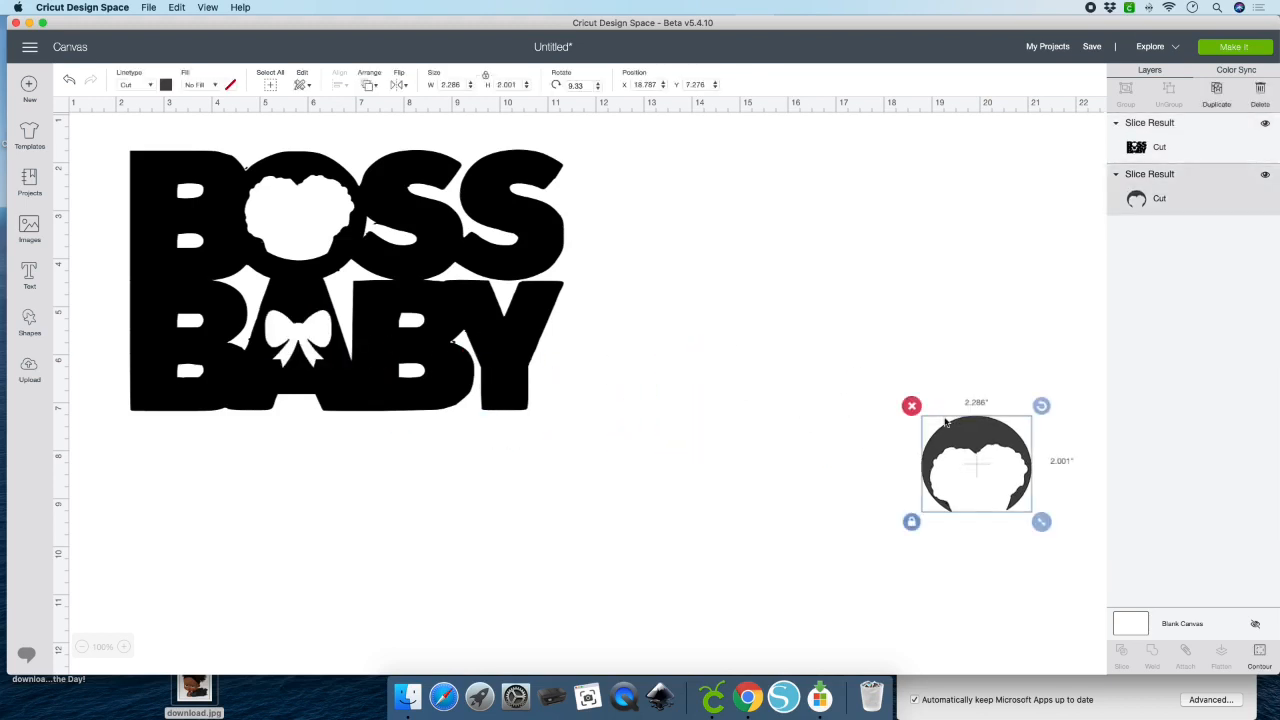
click(911, 405)
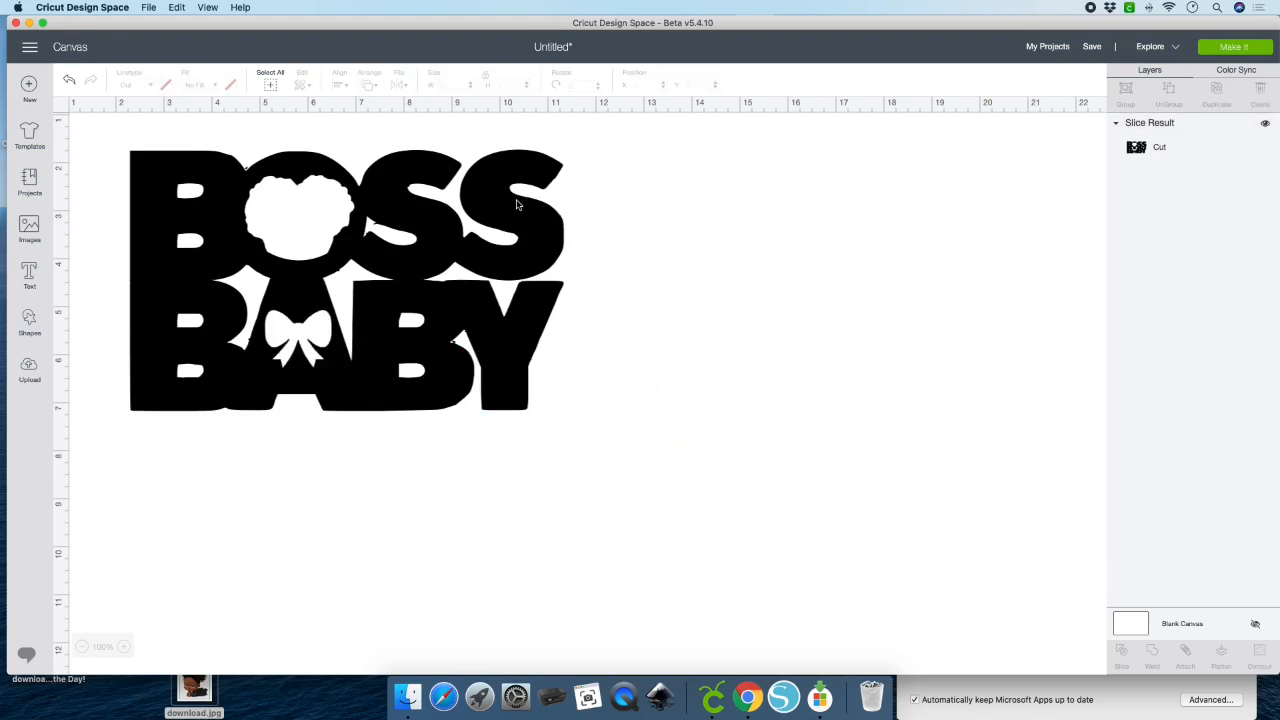
Step: Move the BOSS BABY design toward the middle of the empty canvas
drag(517, 200, 775, 256)
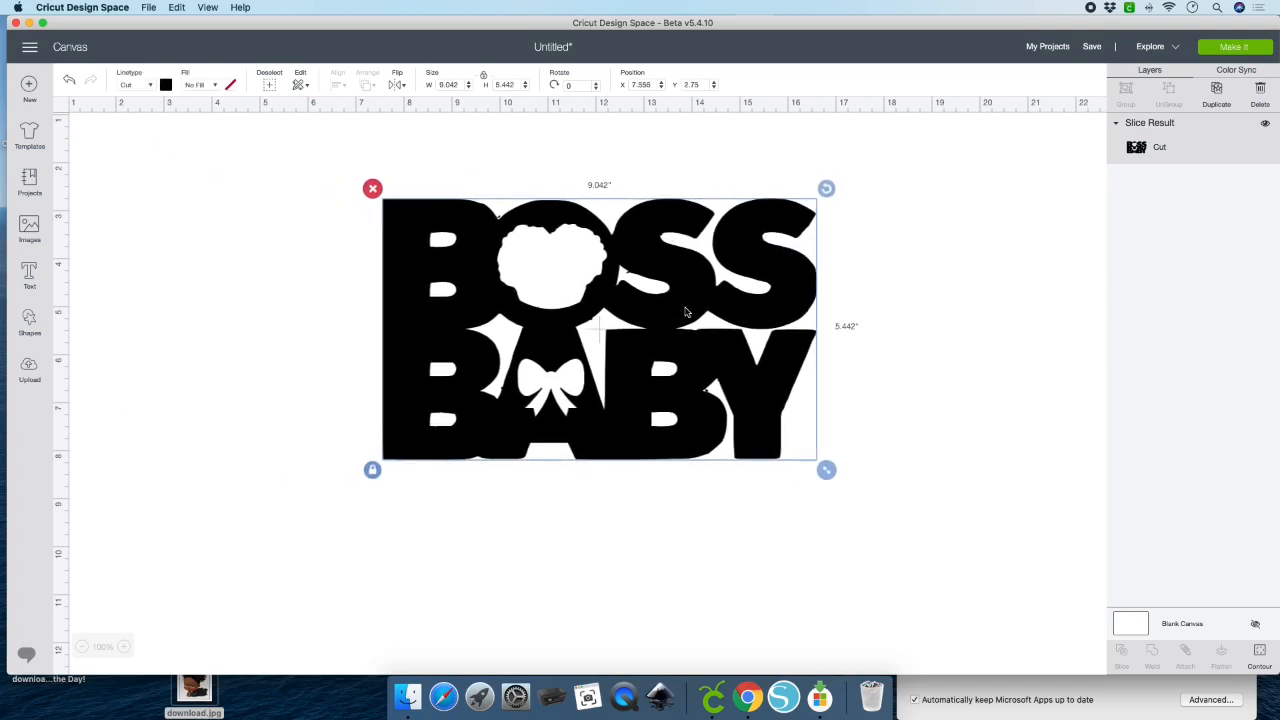
click(669, 382)
drag(669, 382, 757, 376)
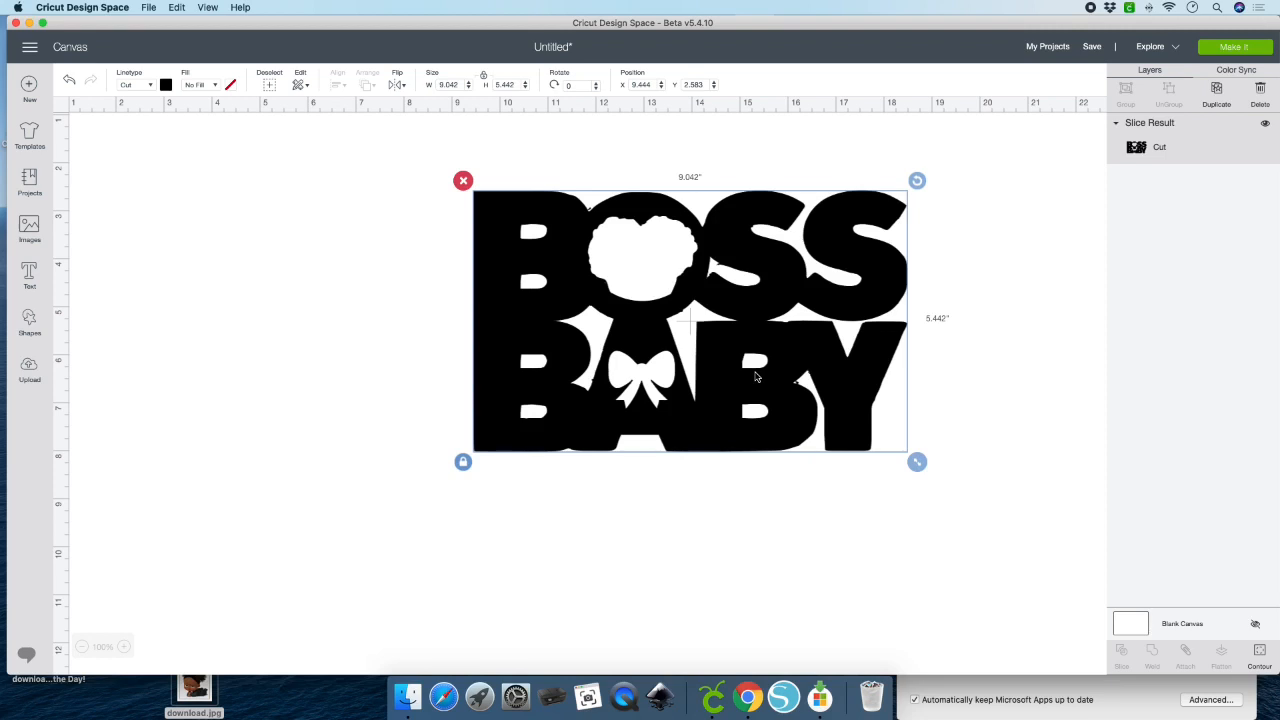
drag(757, 376, 774, 356)
drag(583, 234, 382, 256)
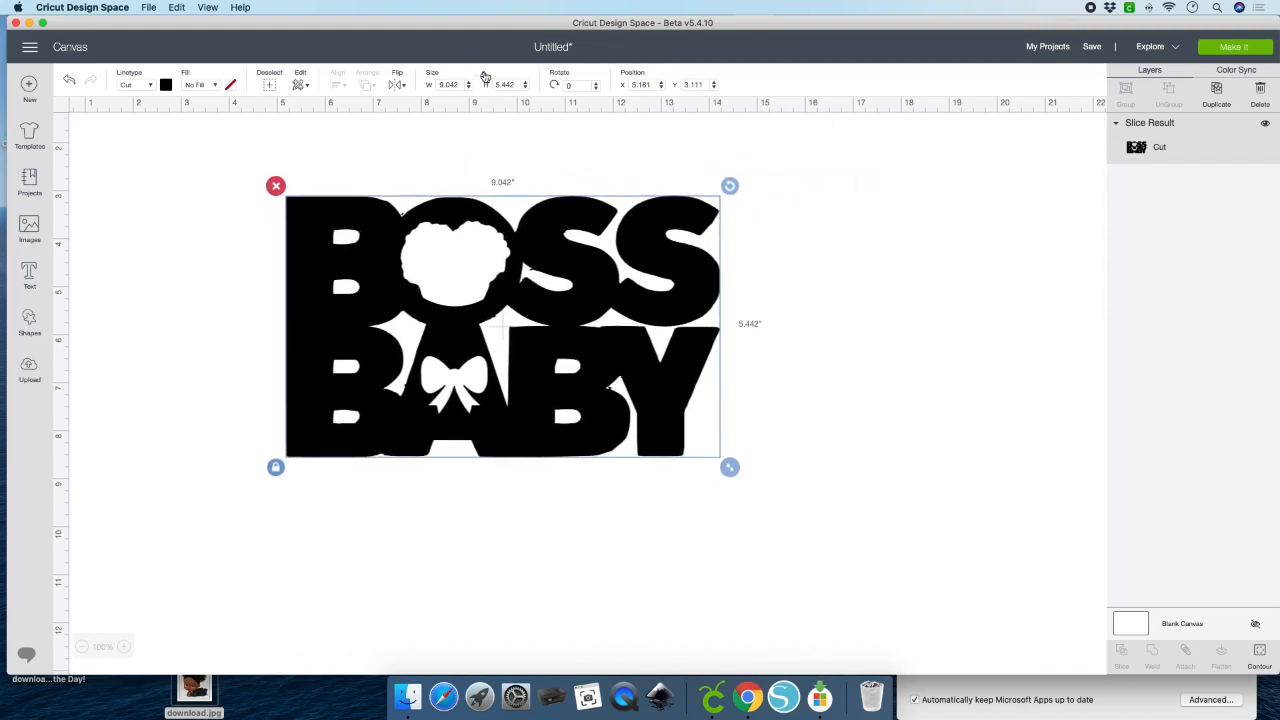
Step: Unlock the design's proportions and set its size to 8 in wide and 5 in high
click(484, 77)
click(461, 85)
text(8)
key(Tab)
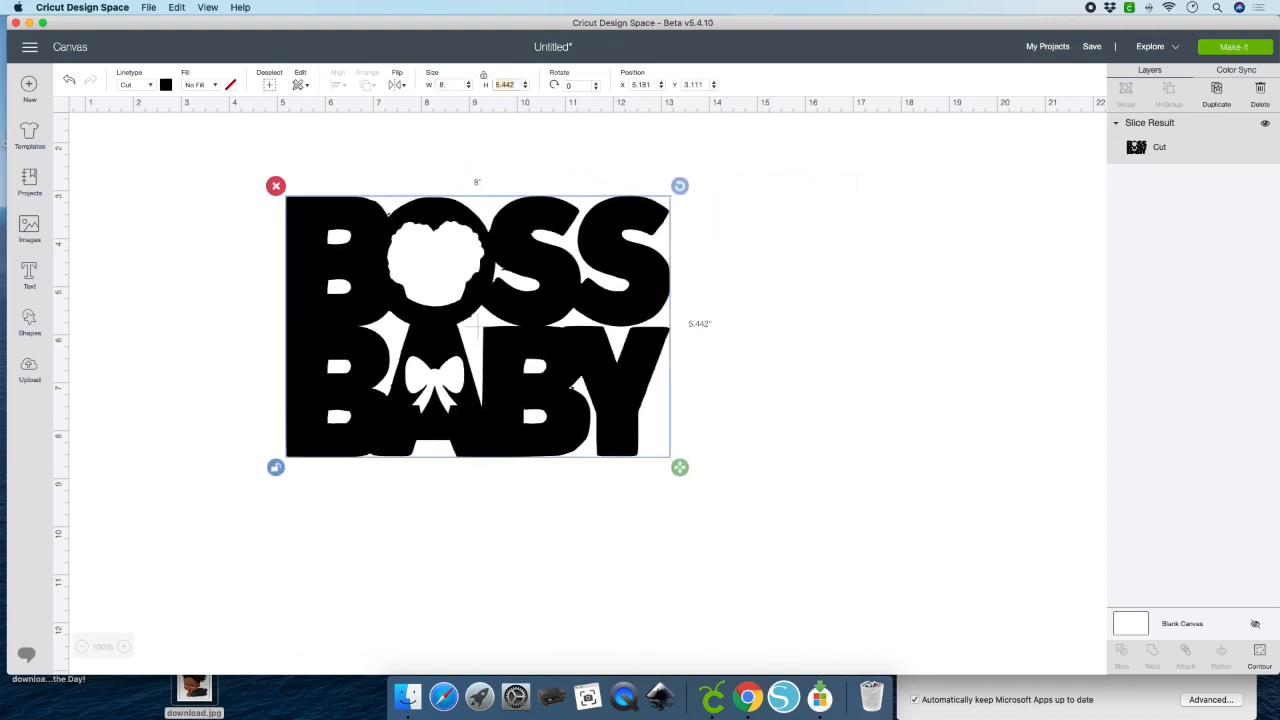
text(5)
key(Return)
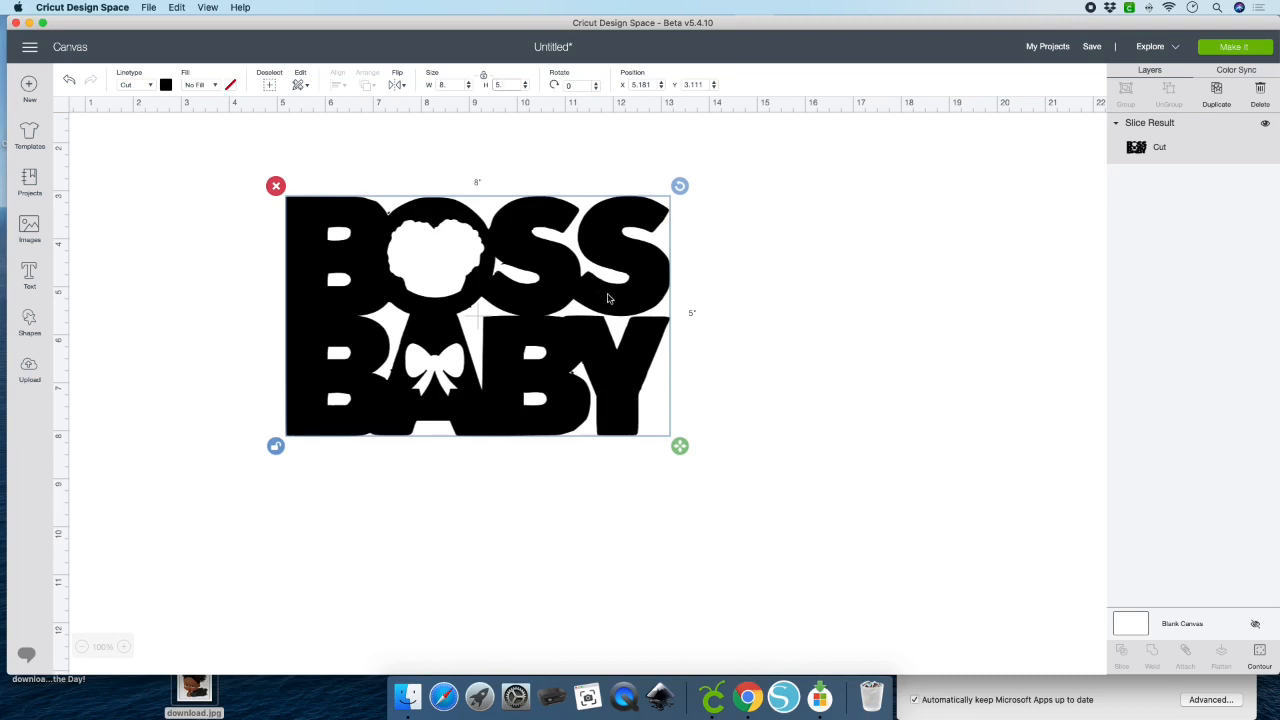
Step: Shift the BOSS BABY design slightly and recolour it with the custom magenta #e6149f
scroll(609, 295, down, 2)
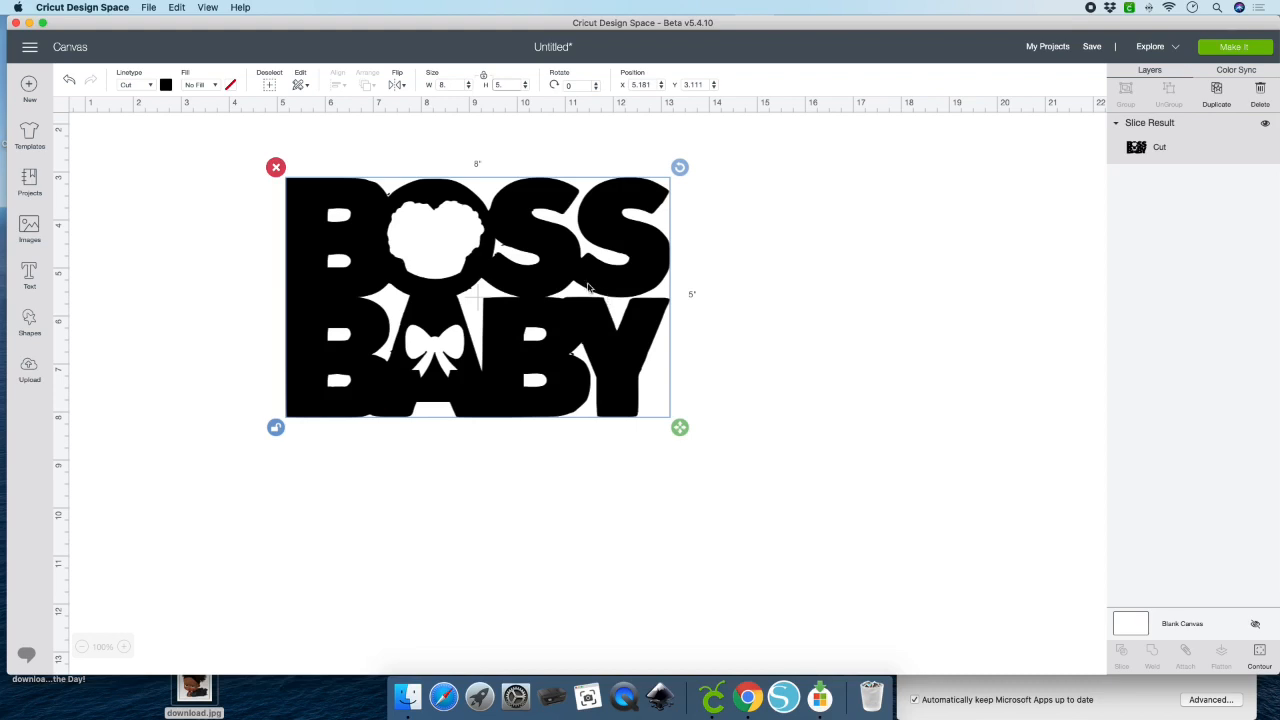
drag(570, 276, 617, 282)
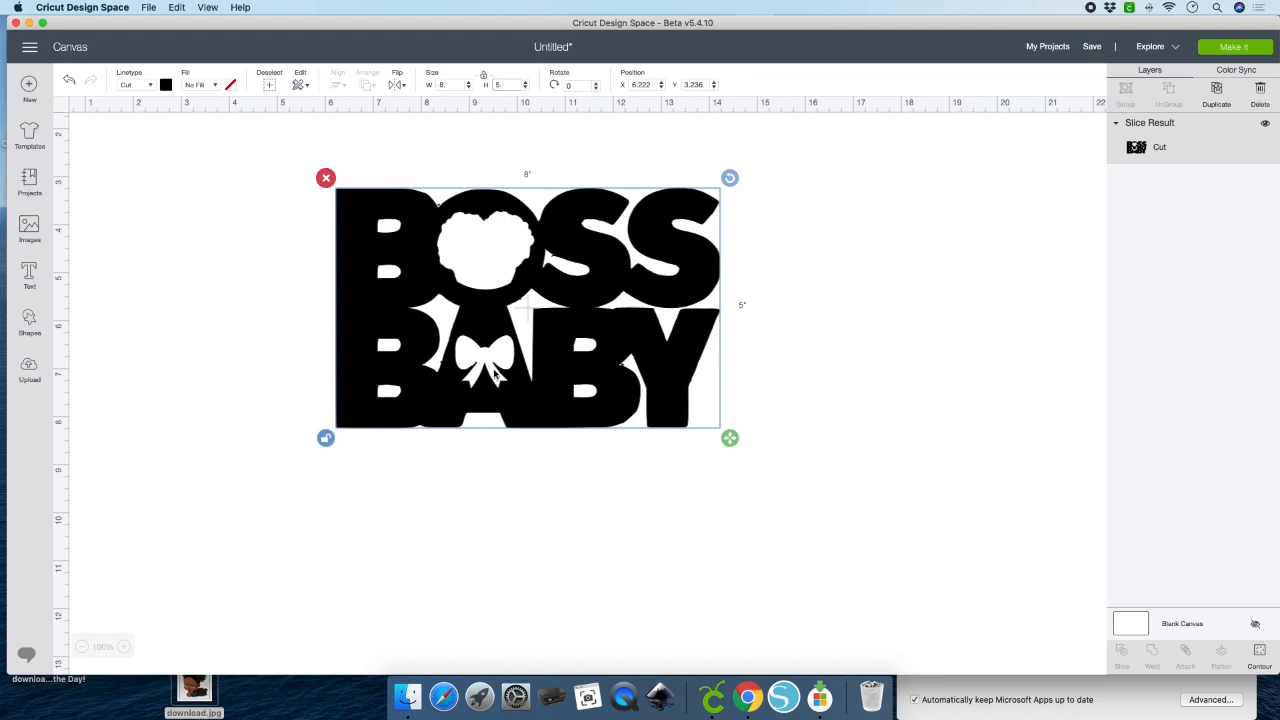
click(166, 85)
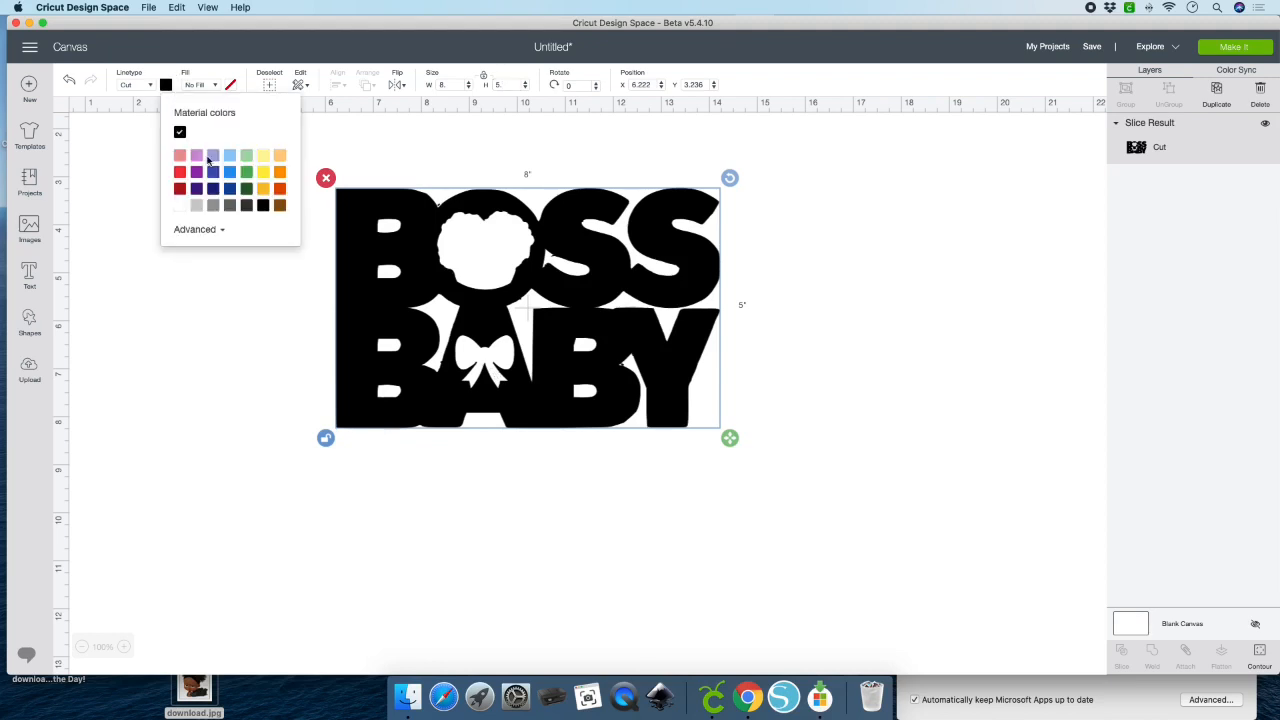
click(180, 155)
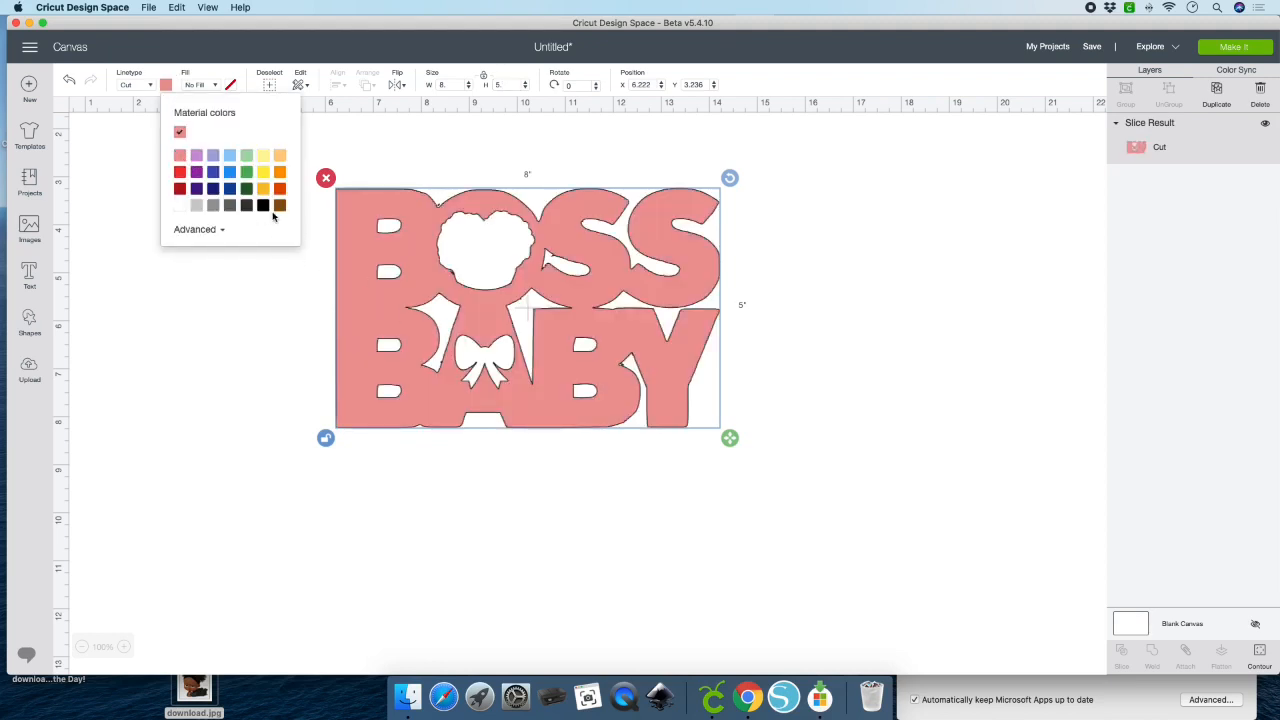
click(208, 231)
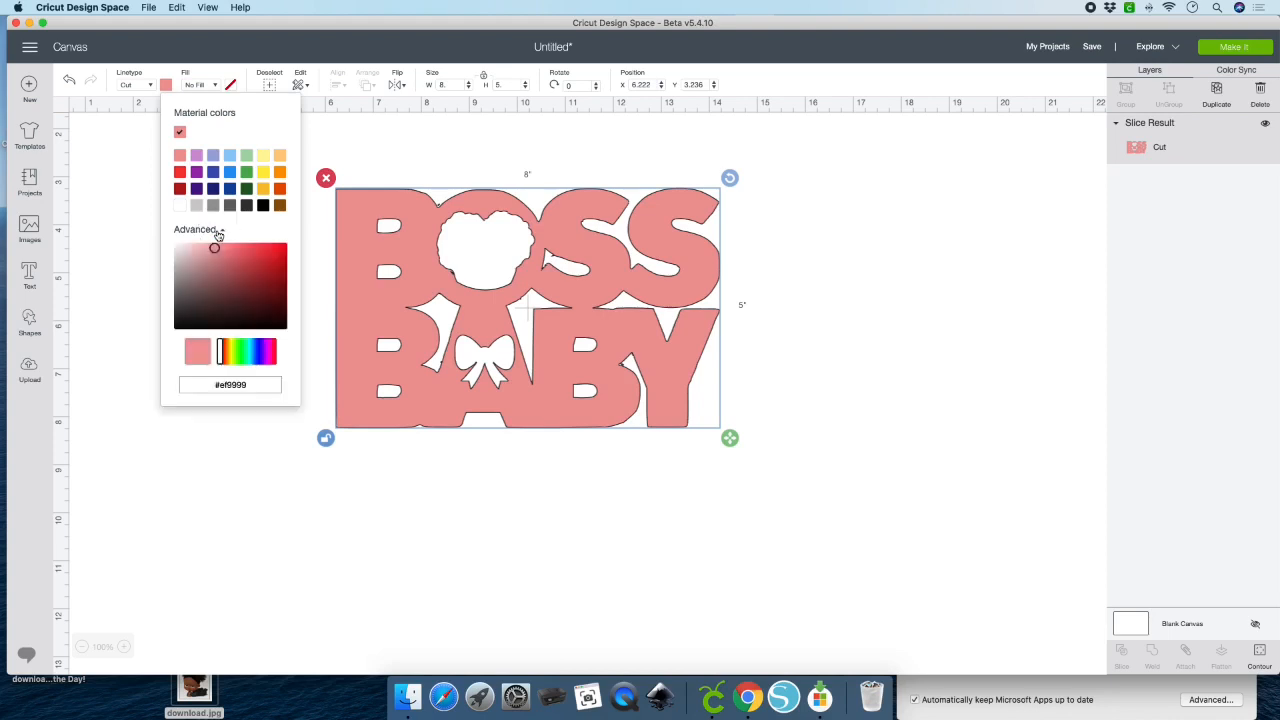
drag(214, 357, 275, 356)
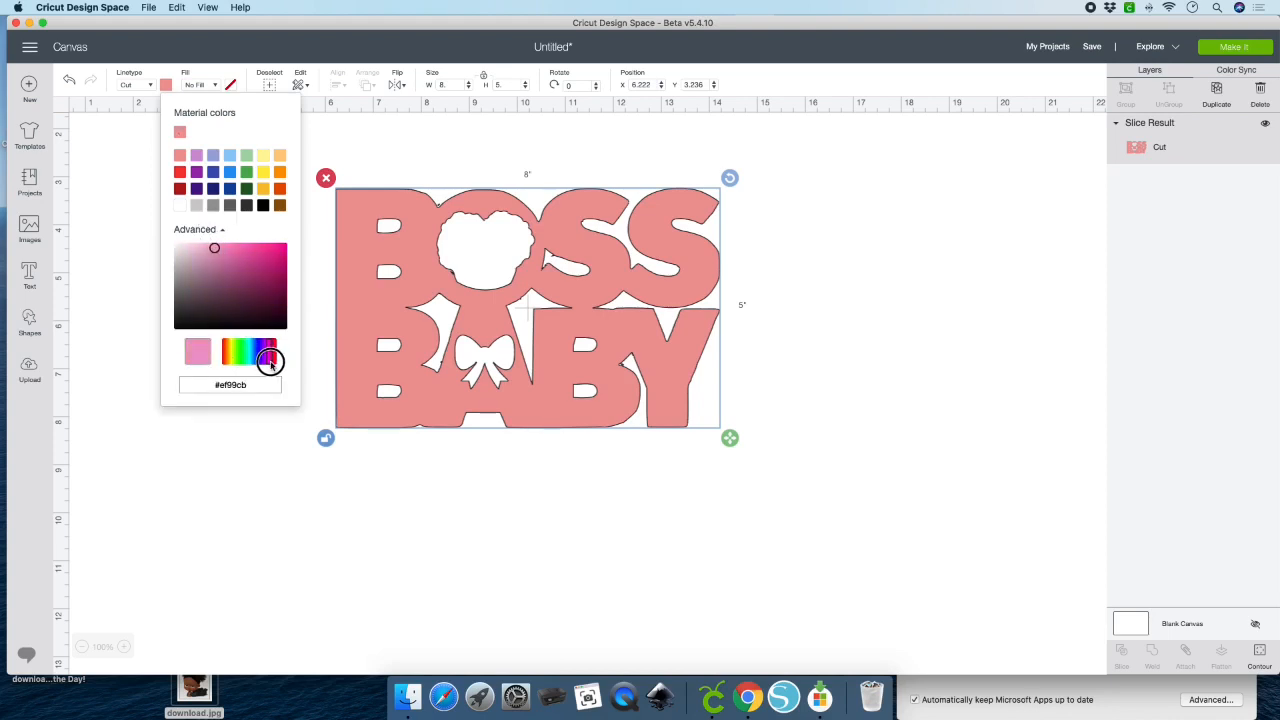
drag(213, 247, 277, 251)
click(289, 449)
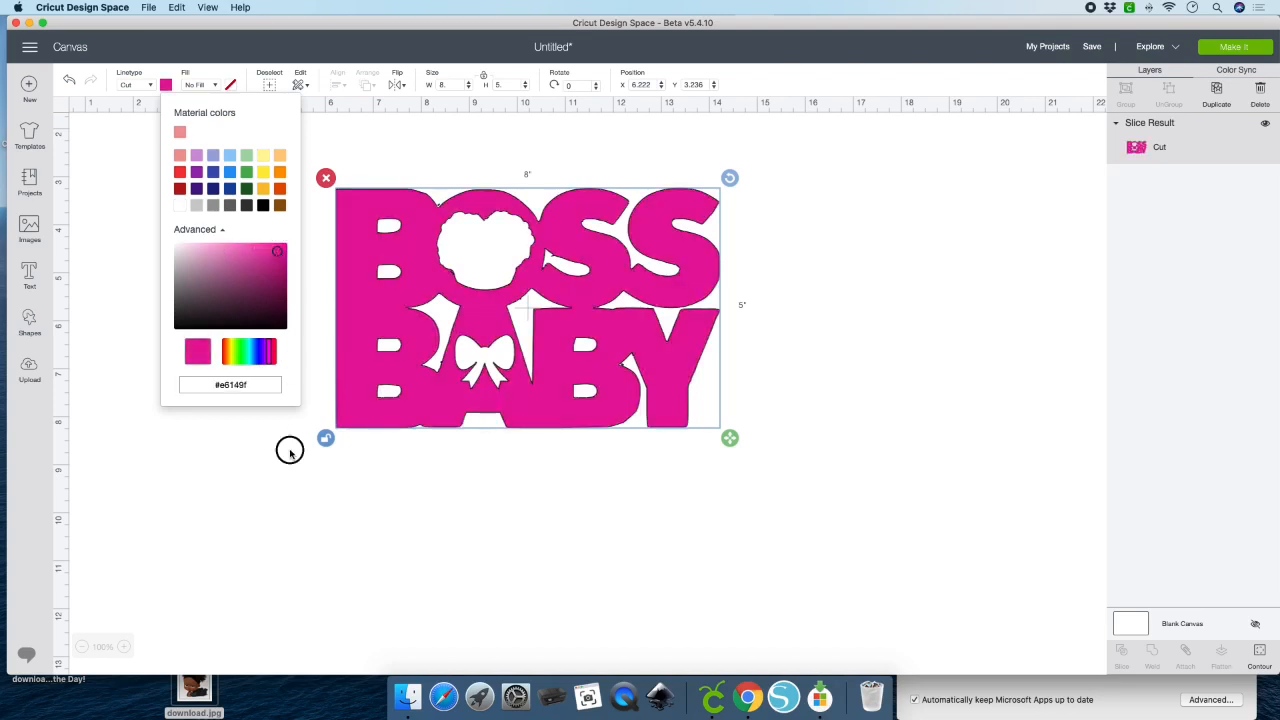
Step: Look over the cutting machine options, preview the design on the 12 × 12 in cutting mat and return to the canvas
drag(684, 224, 906, 213)
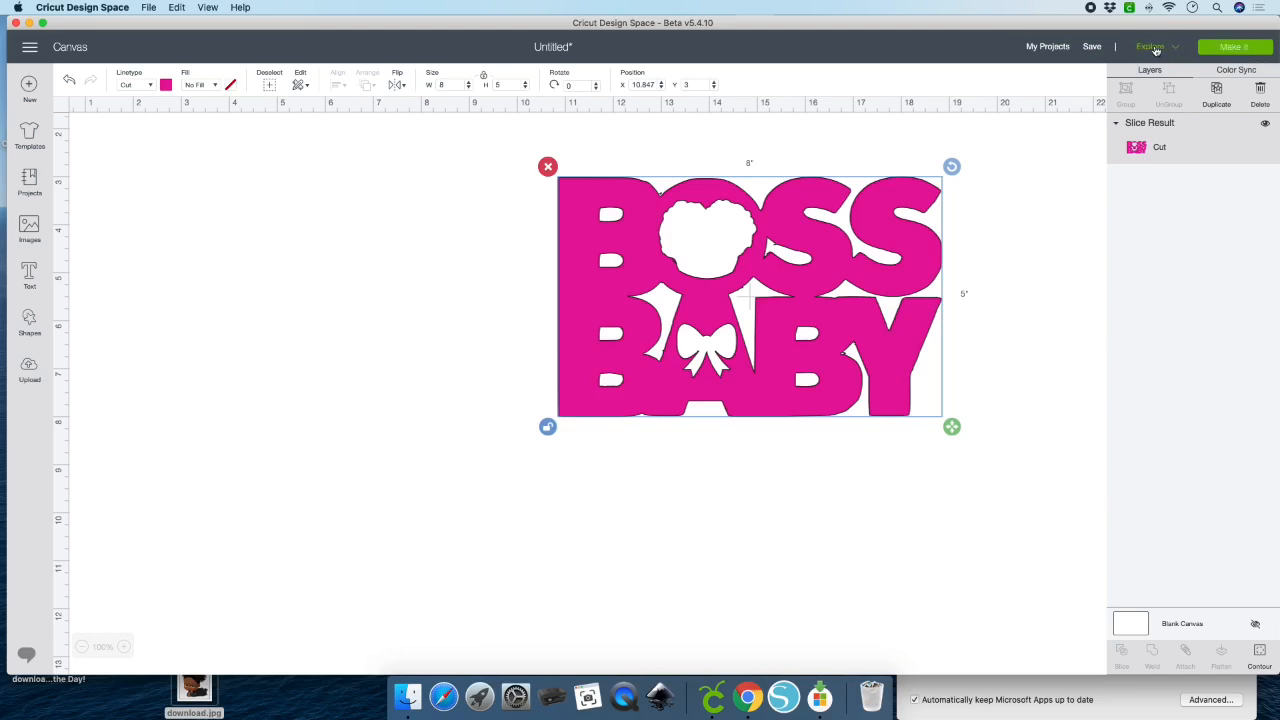
click(1155, 47)
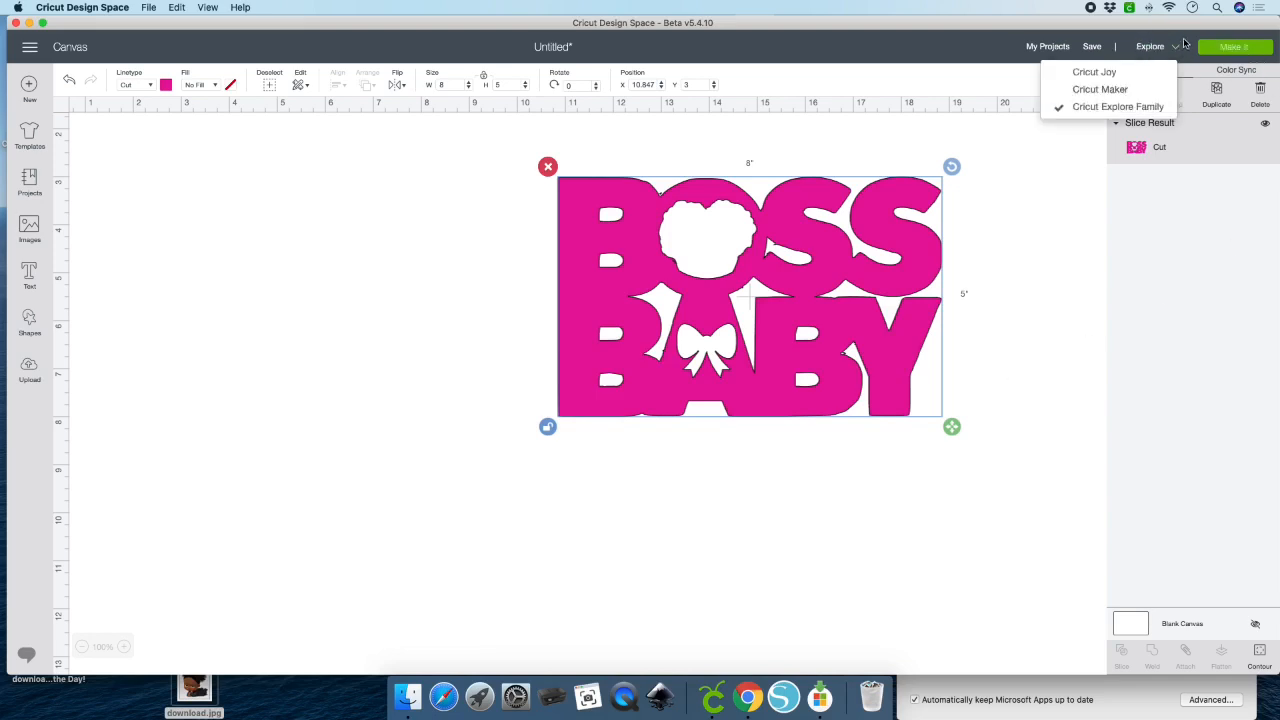
click(1240, 49)
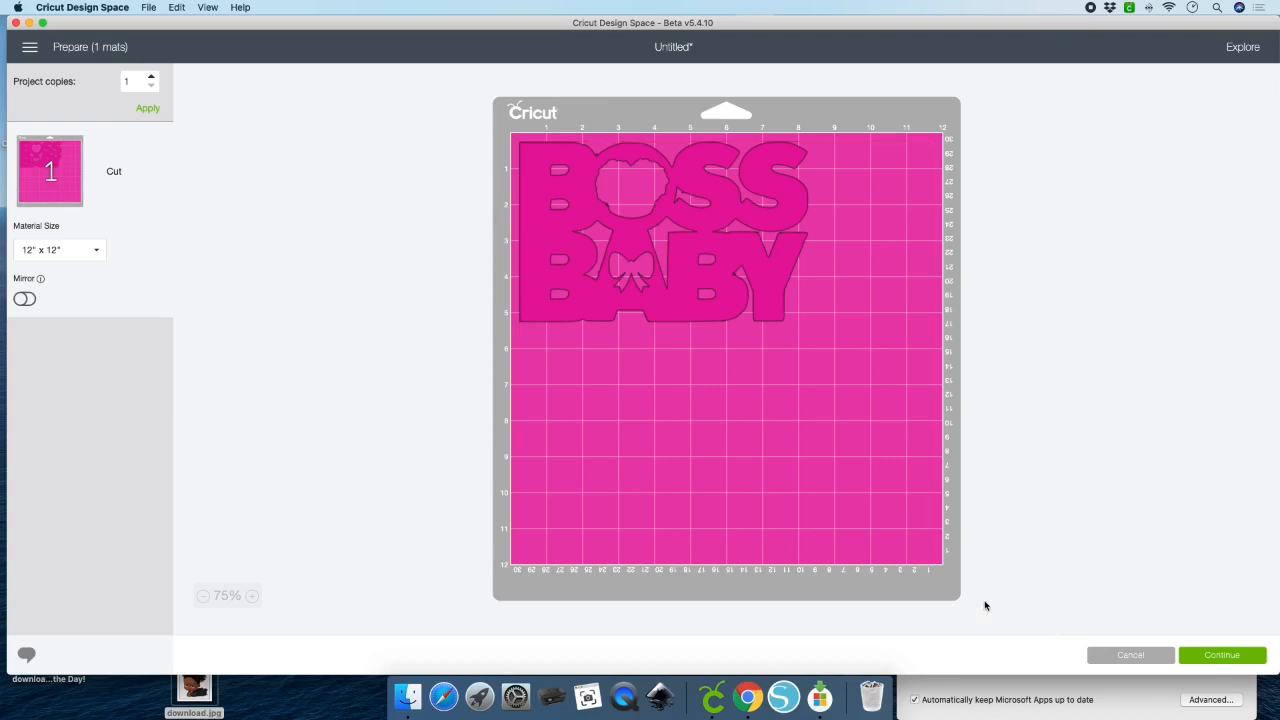
click(1124, 658)
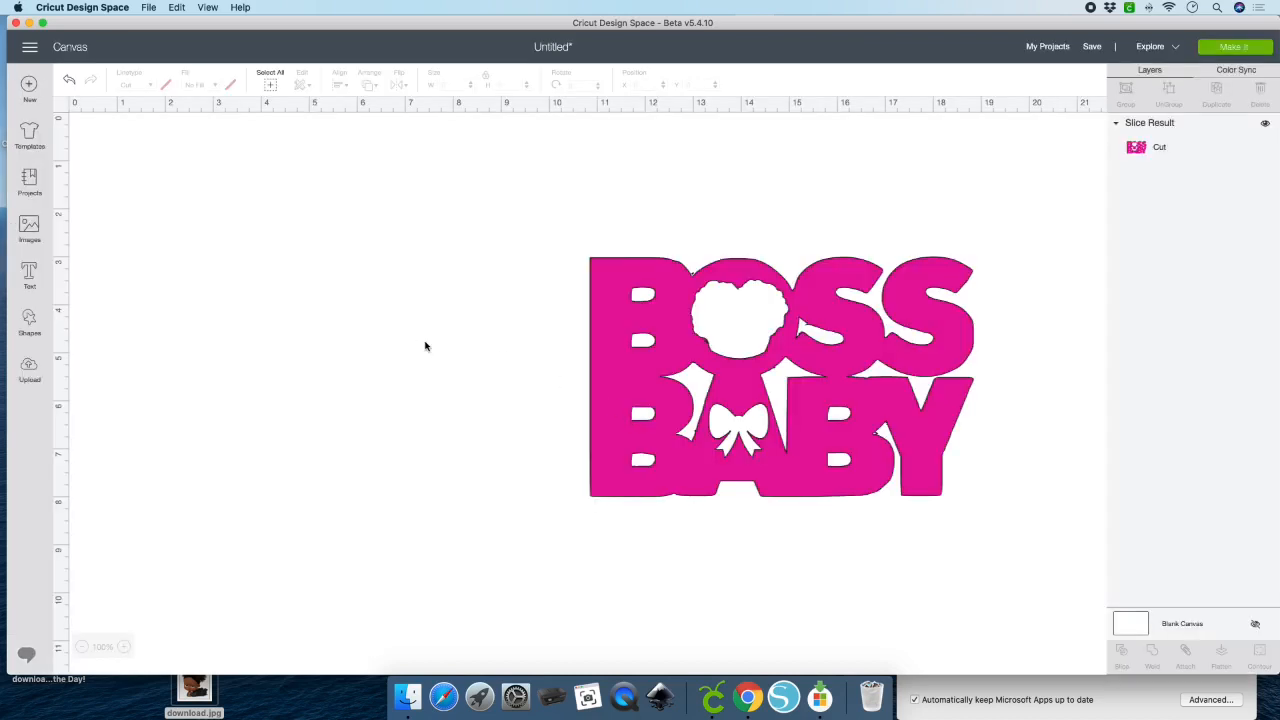
Step: Move the magenta design to an open area, duplicate it, place the copy level beside the original and select the copy
drag(822, 350, 378, 262)
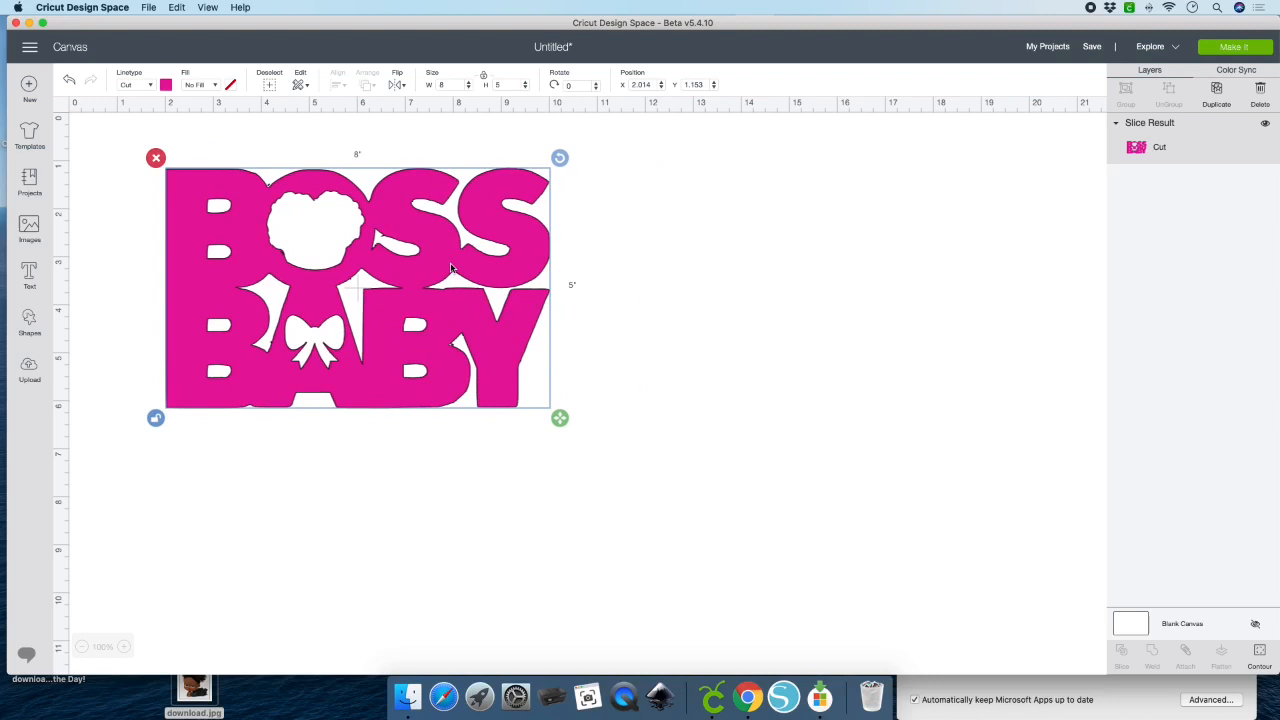
click(1216, 92)
drag(449, 280, 880, 257)
click(703, 143)
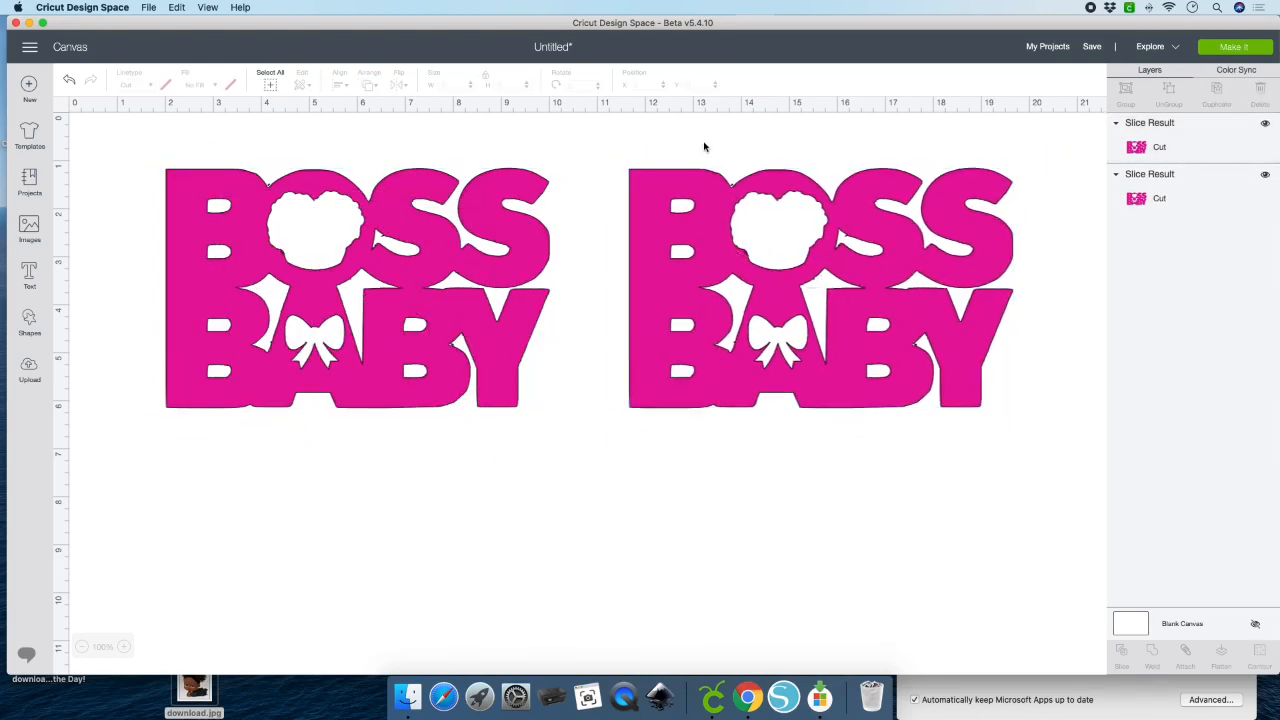
drag(636, 139, 1052, 525)
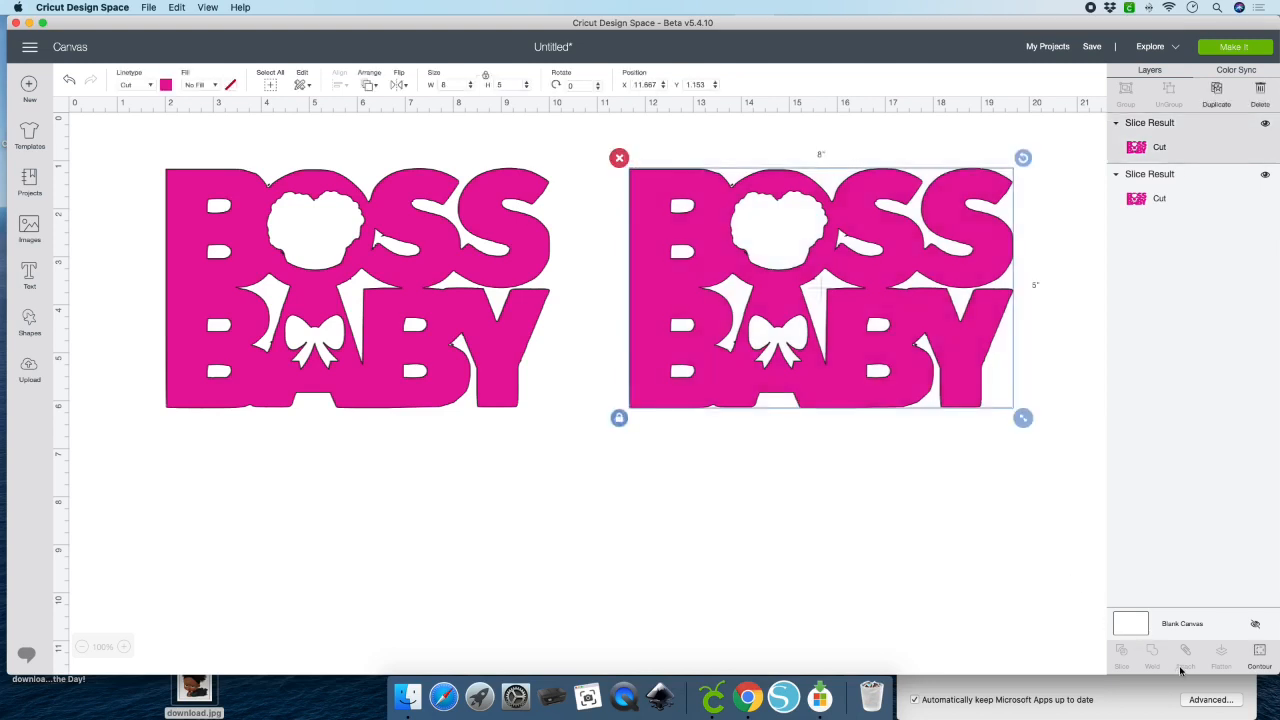
Step: Set the fill of the duplicated BOSS BABY design to Print and reselect that design
click(195, 86)
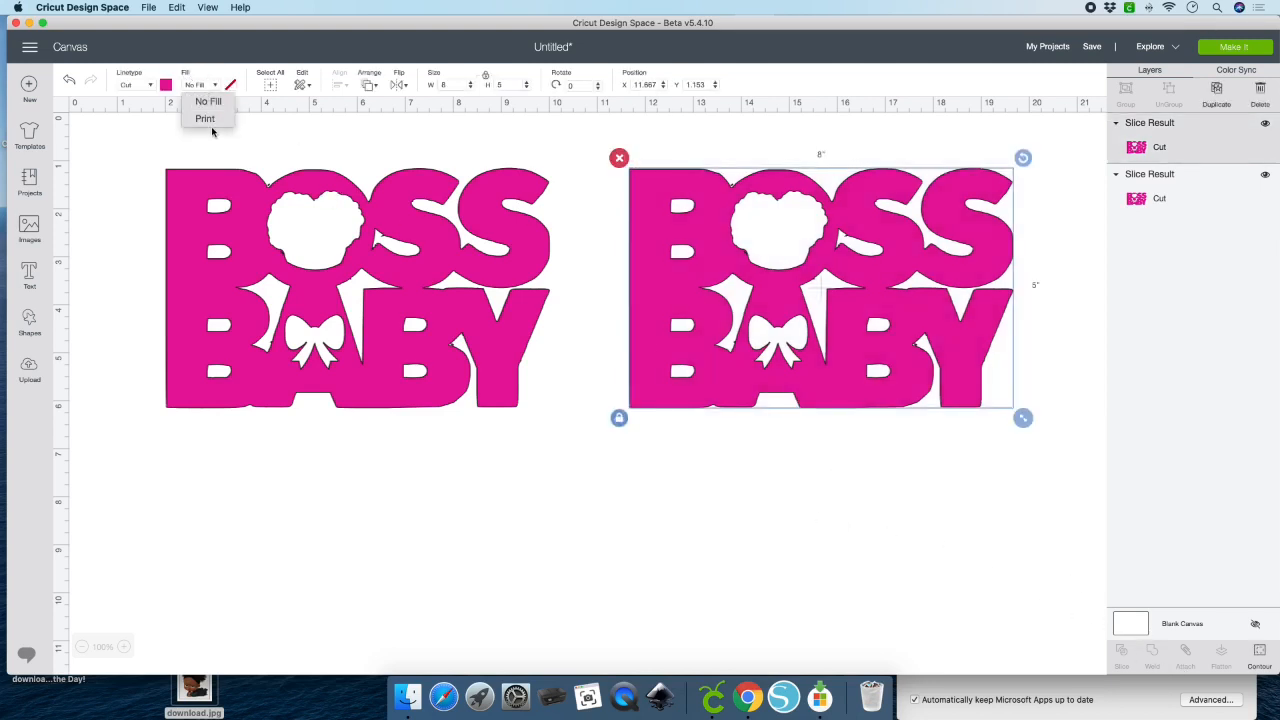
click(207, 119)
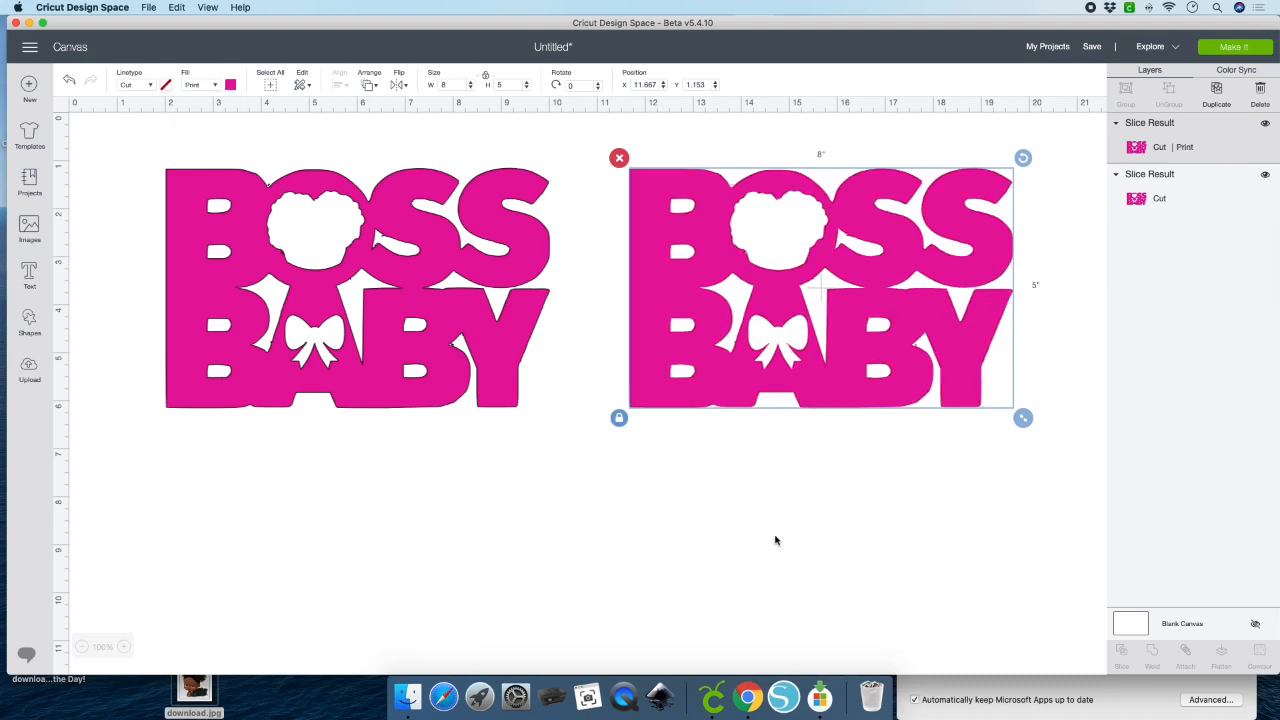
click(736, 512)
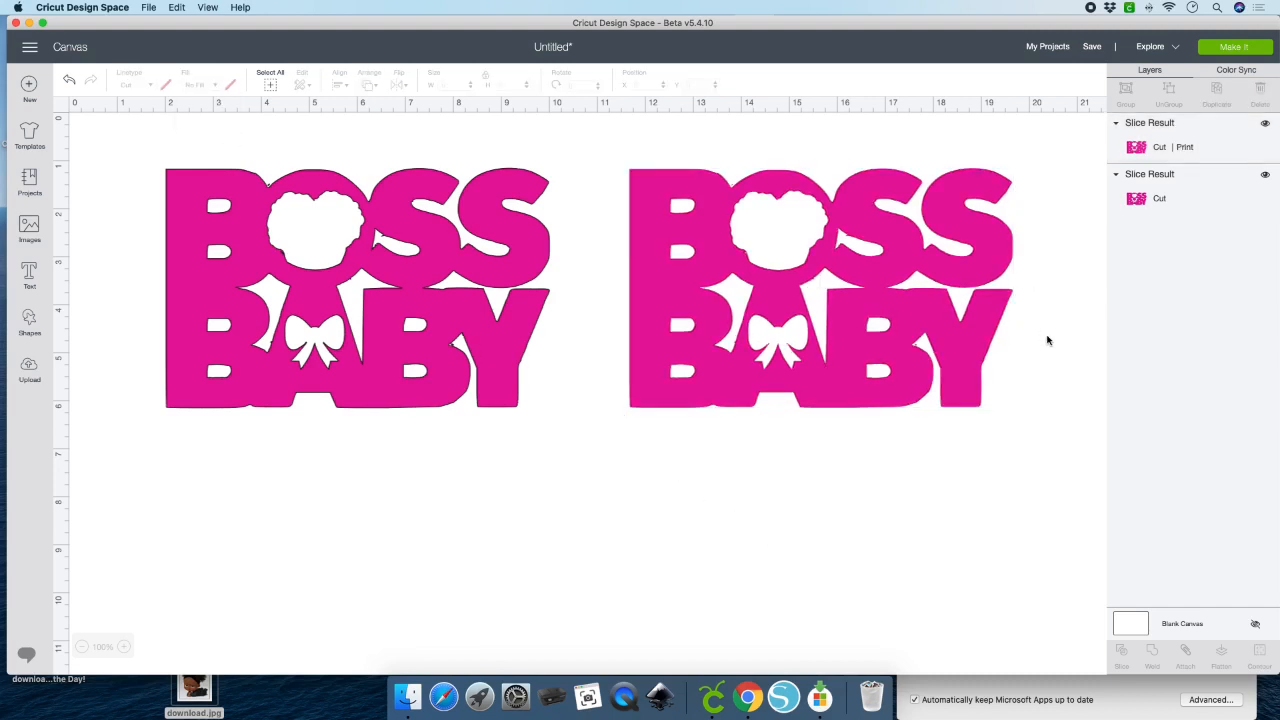
click(1208, 143)
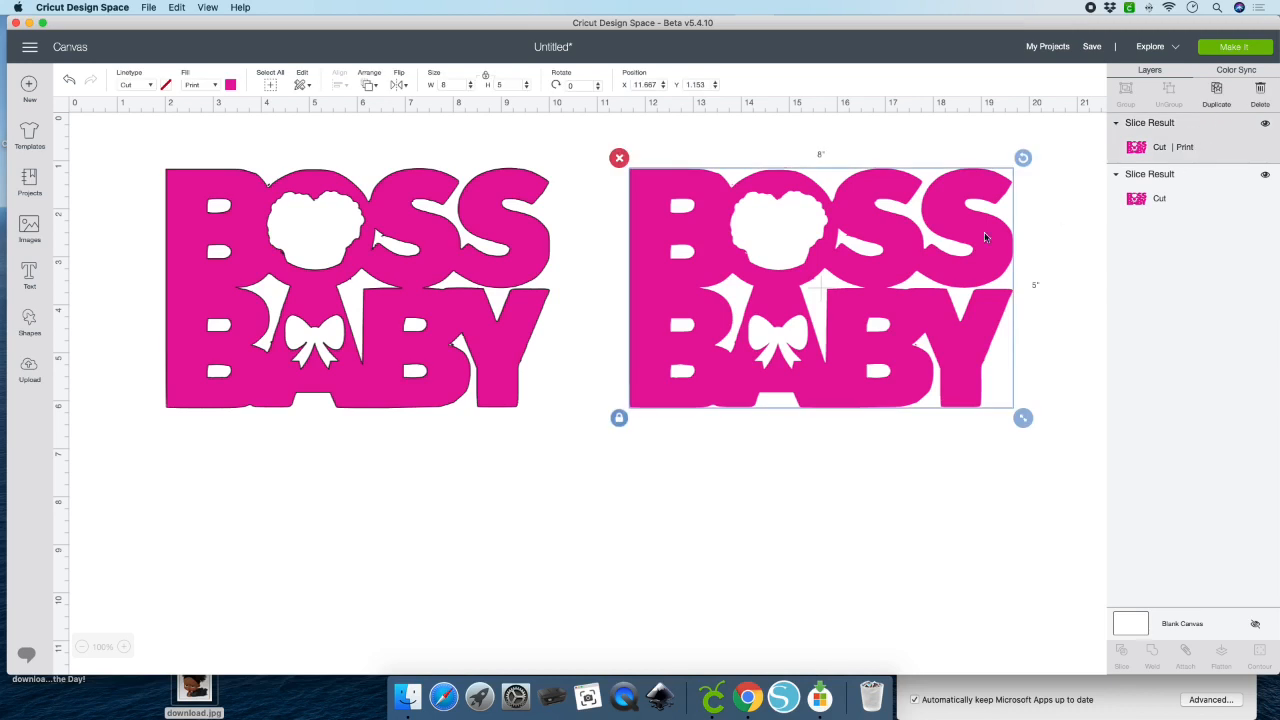
Step: Nudge the original cut-only design slightly, hide it, and send the printable copy to the mat preview
click(1194, 193)
drag(416, 241, 408, 238)
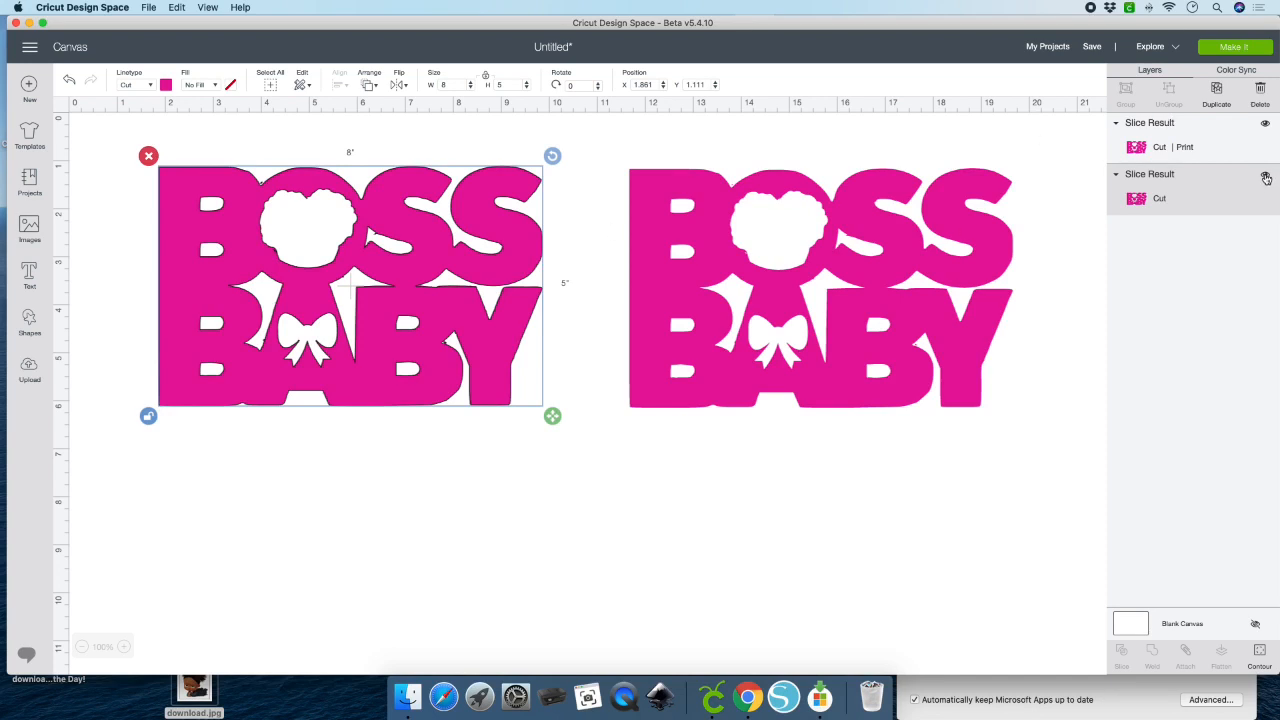
click(1265, 177)
click(882, 258)
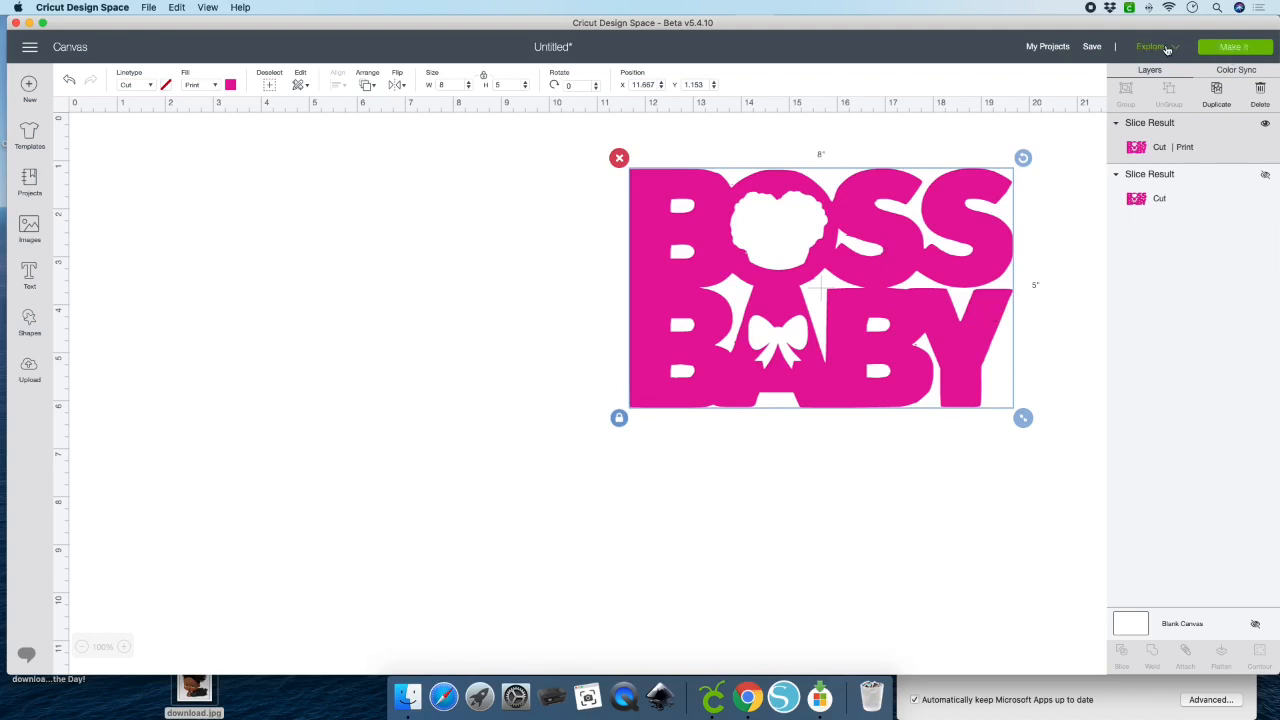
click(1228, 50)
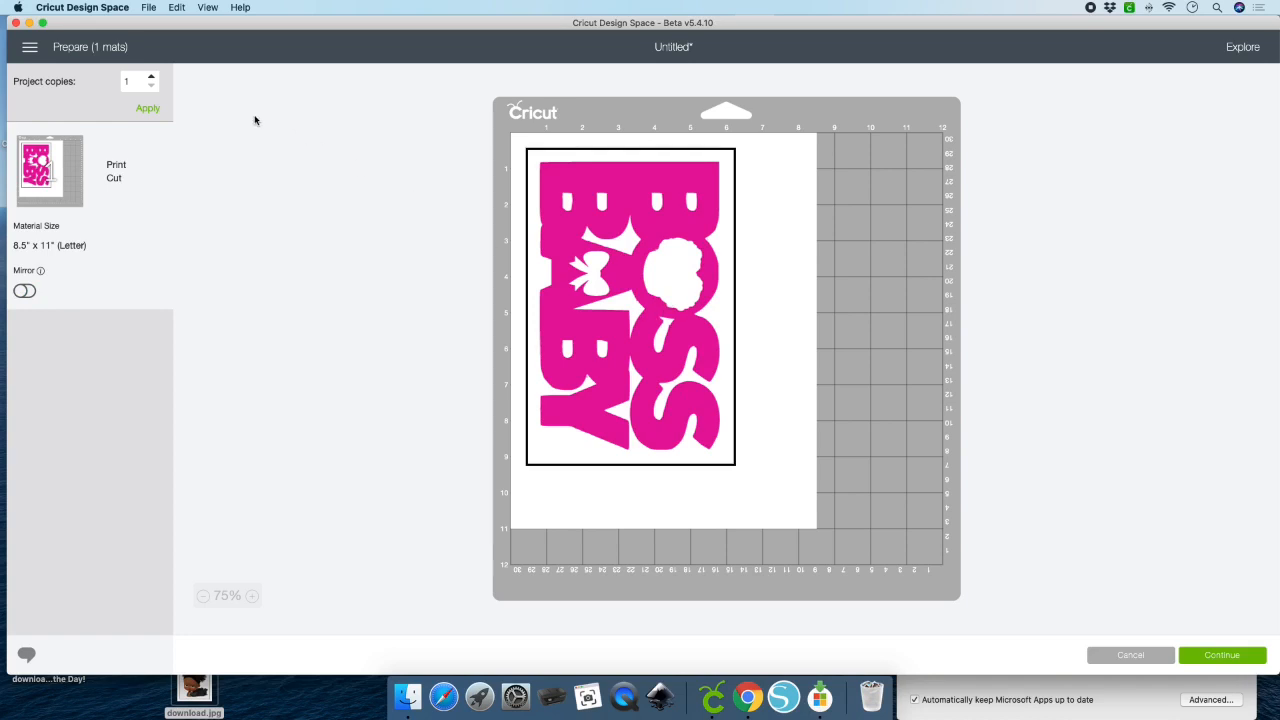
Step: Try 2 project copies, look through both Print Cut mats and set the project copies back to 1
click(151, 77)
click(150, 111)
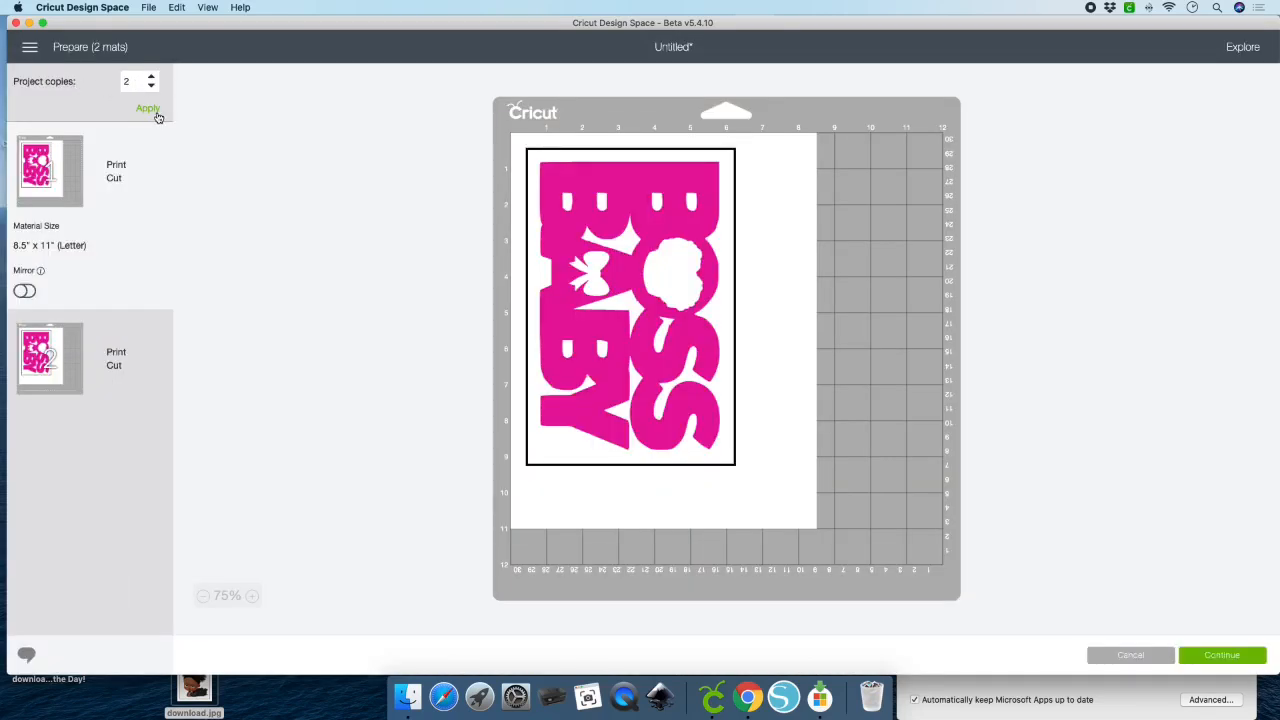
click(113, 383)
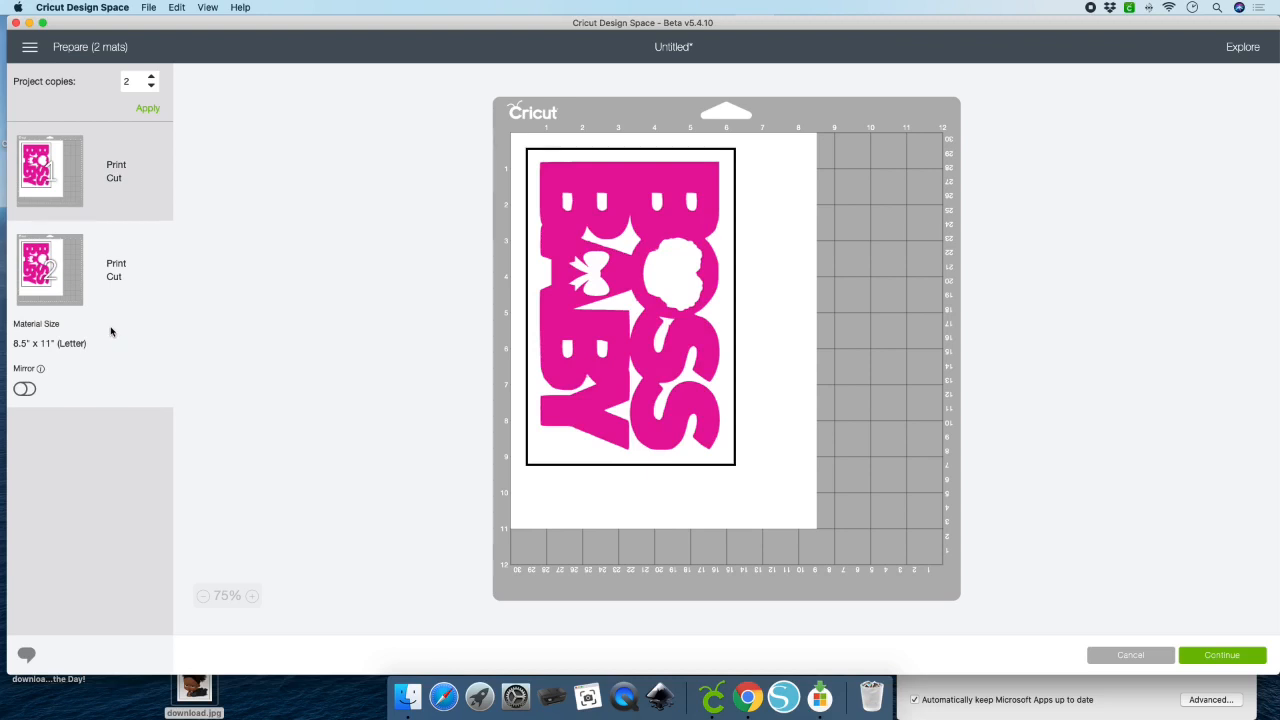
click(138, 205)
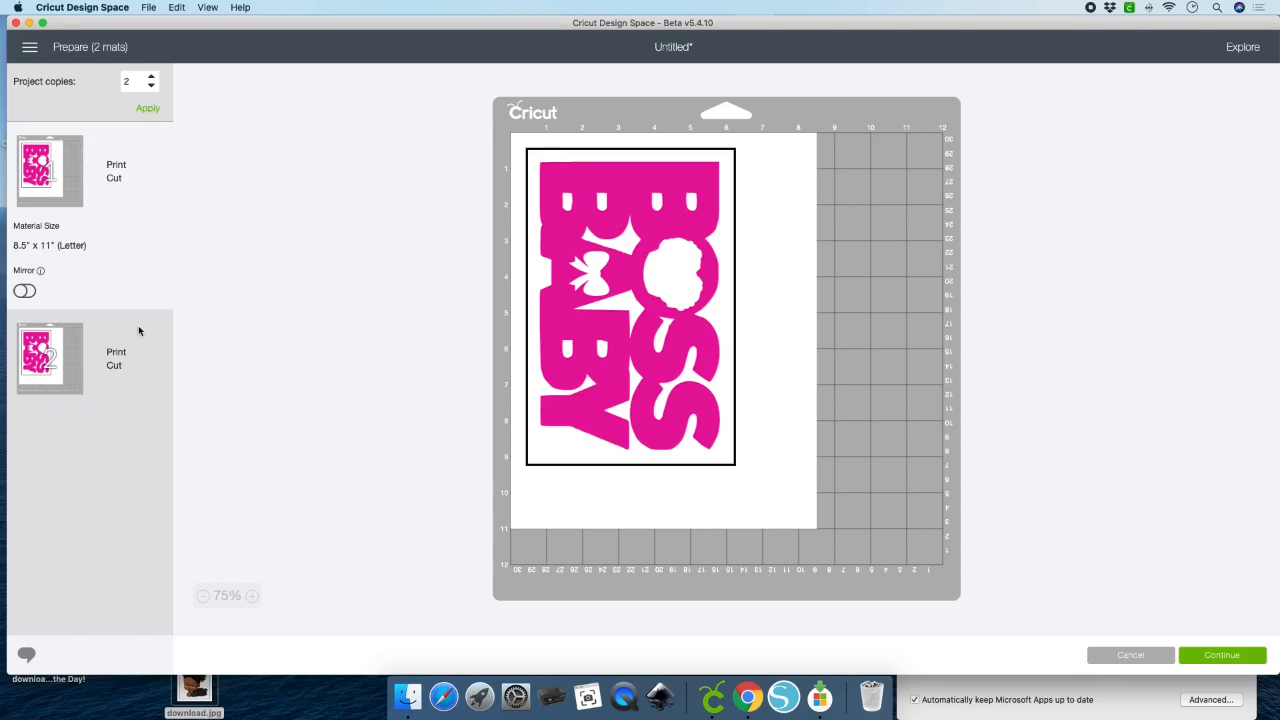
click(130, 349)
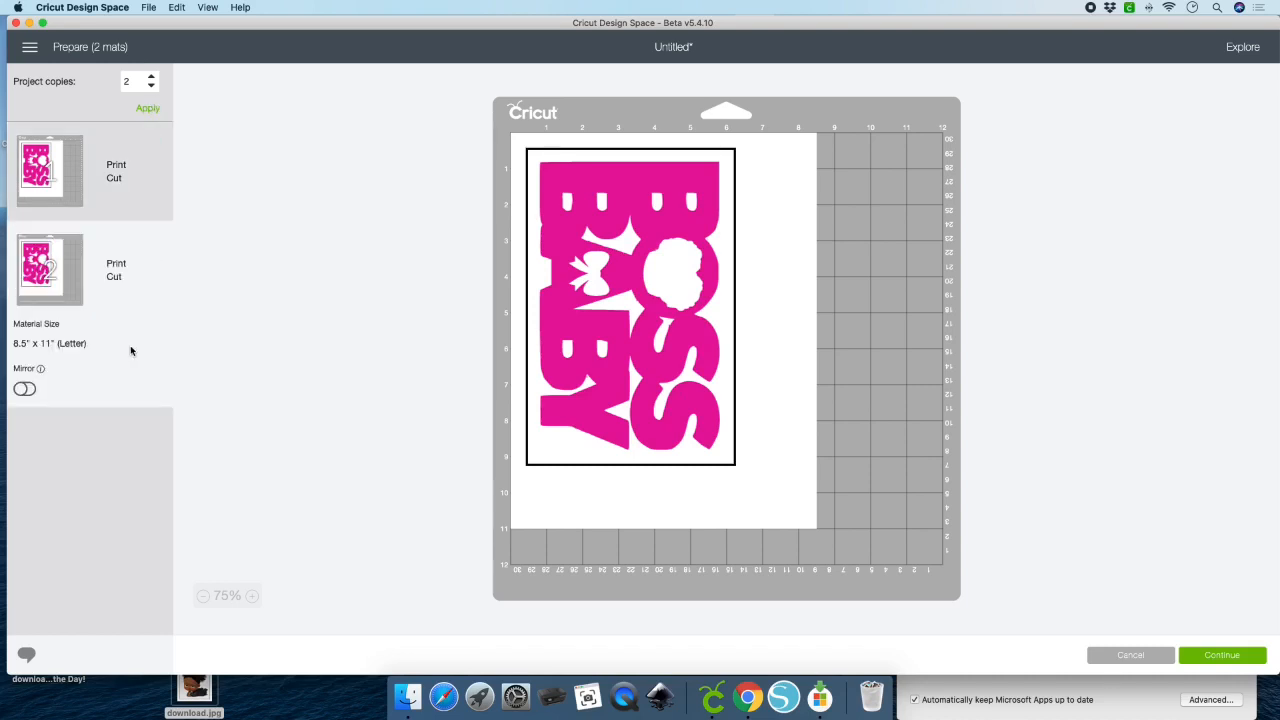
click(151, 87)
click(148, 109)
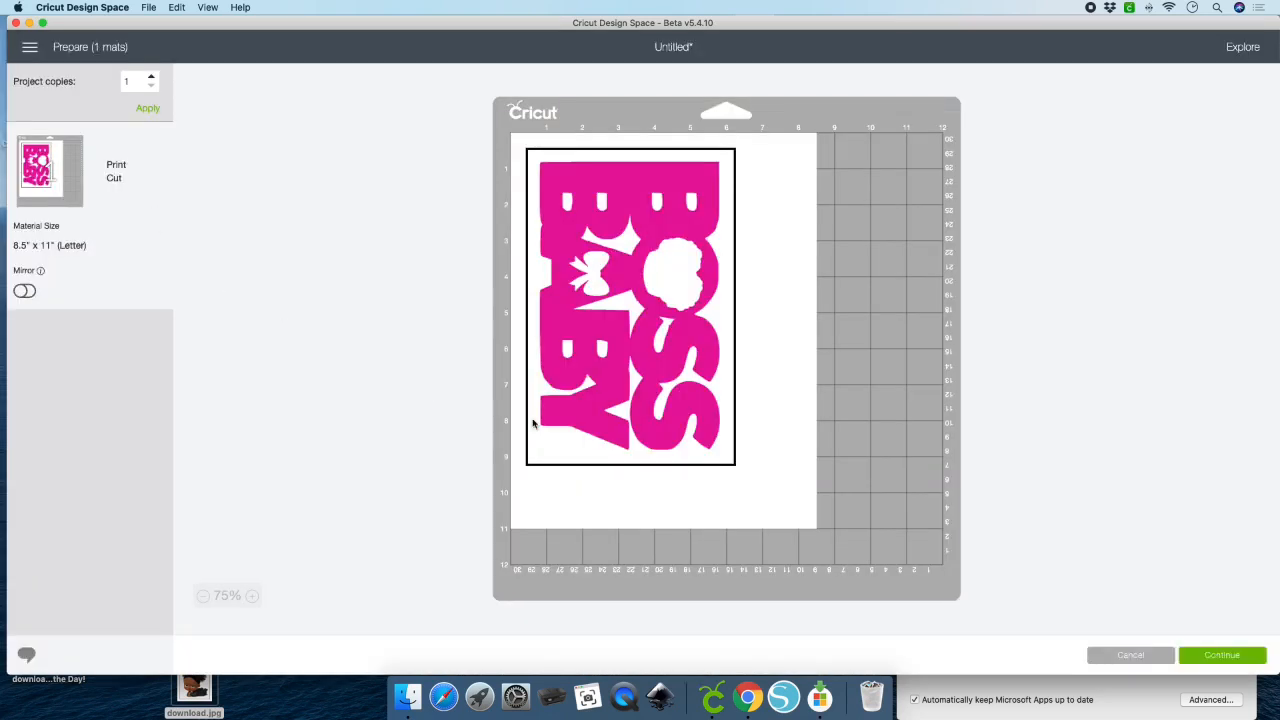
Step: Continue from the mat preview to the make stage and open the print setup for the design
click(1222, 655)
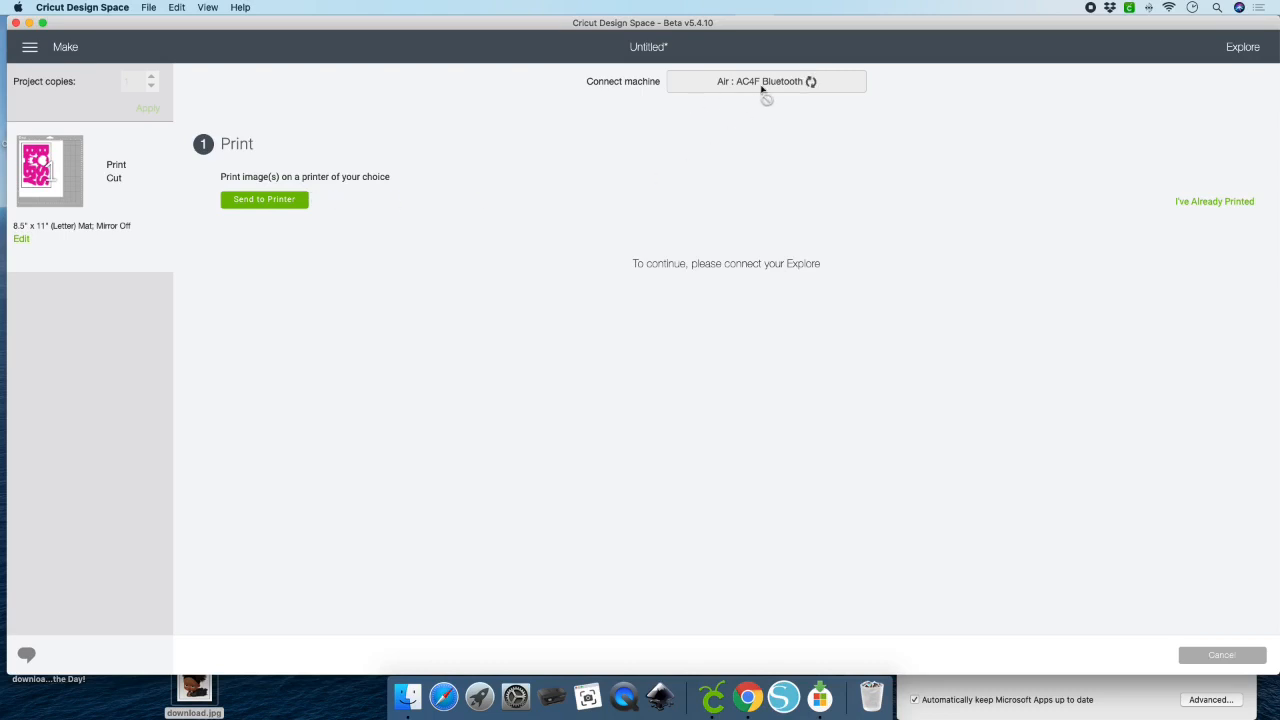
click(288, 200)
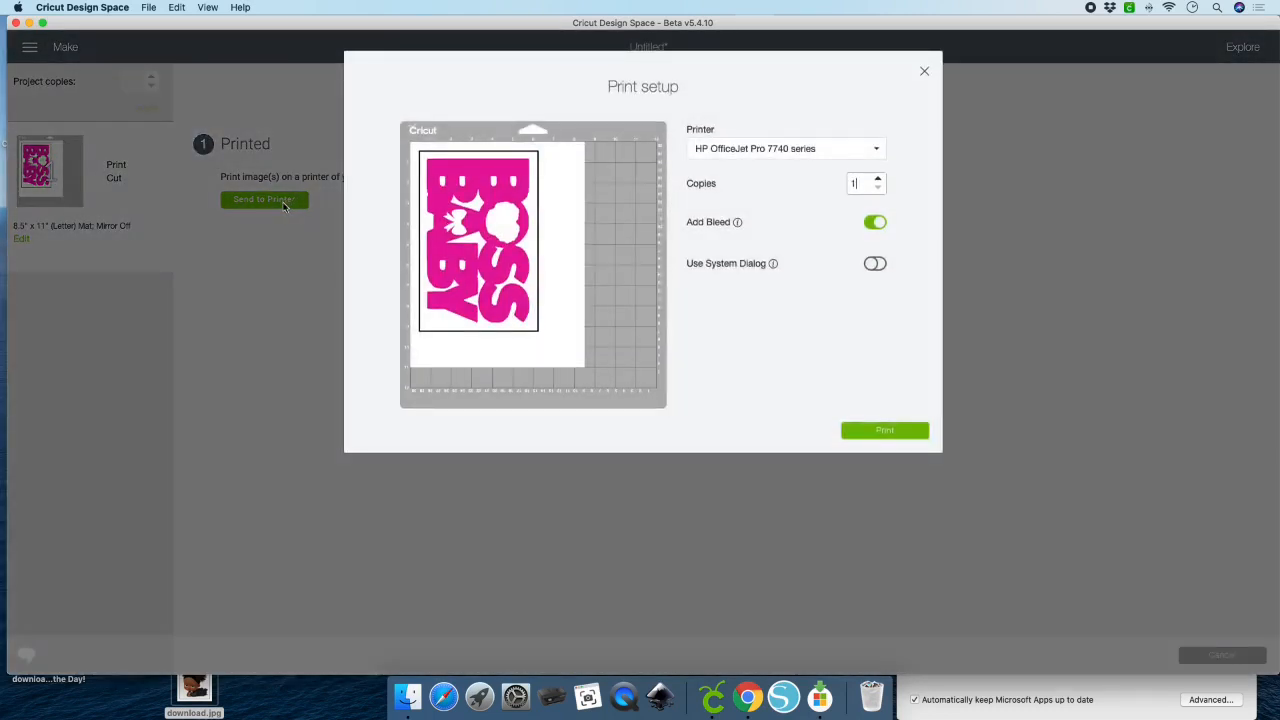
Step: Try a print setup of 2 copies on the HP OfficeJet 3830 series, check the Add Bleed information, and close the setup without printing
click(878, 180)
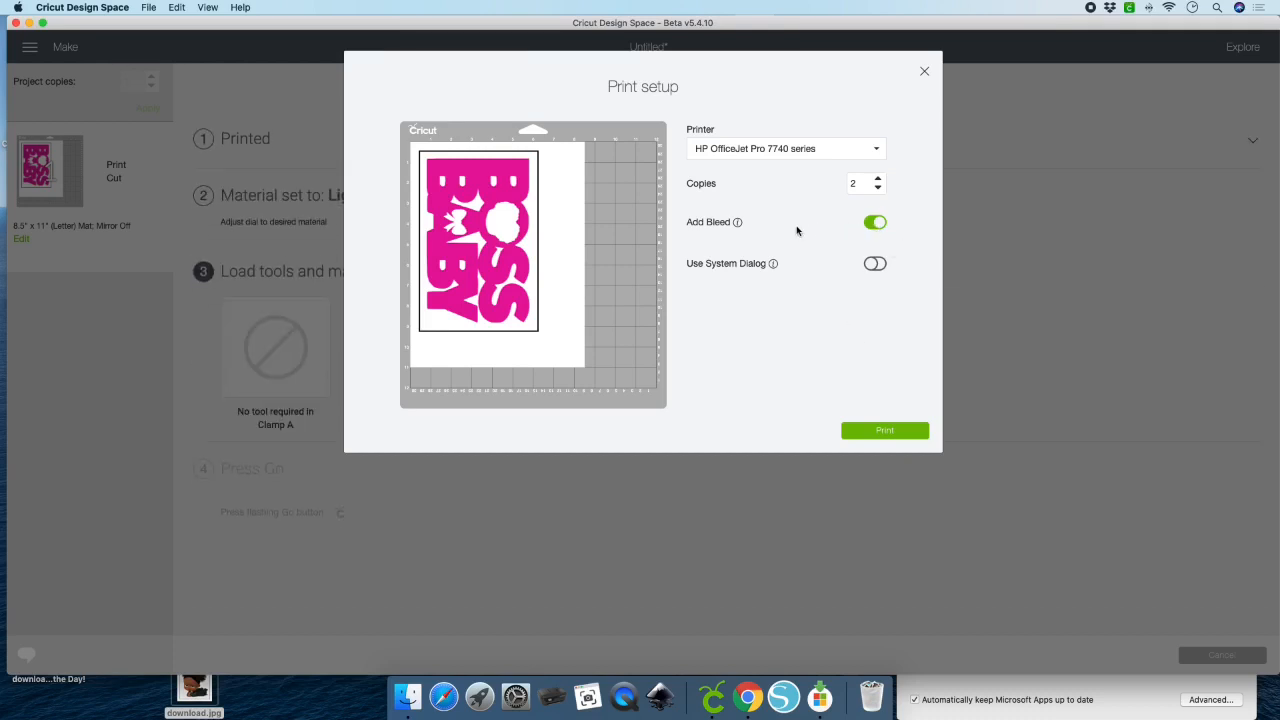
click(738, 223)
click(788, 213)
click(872, 152)
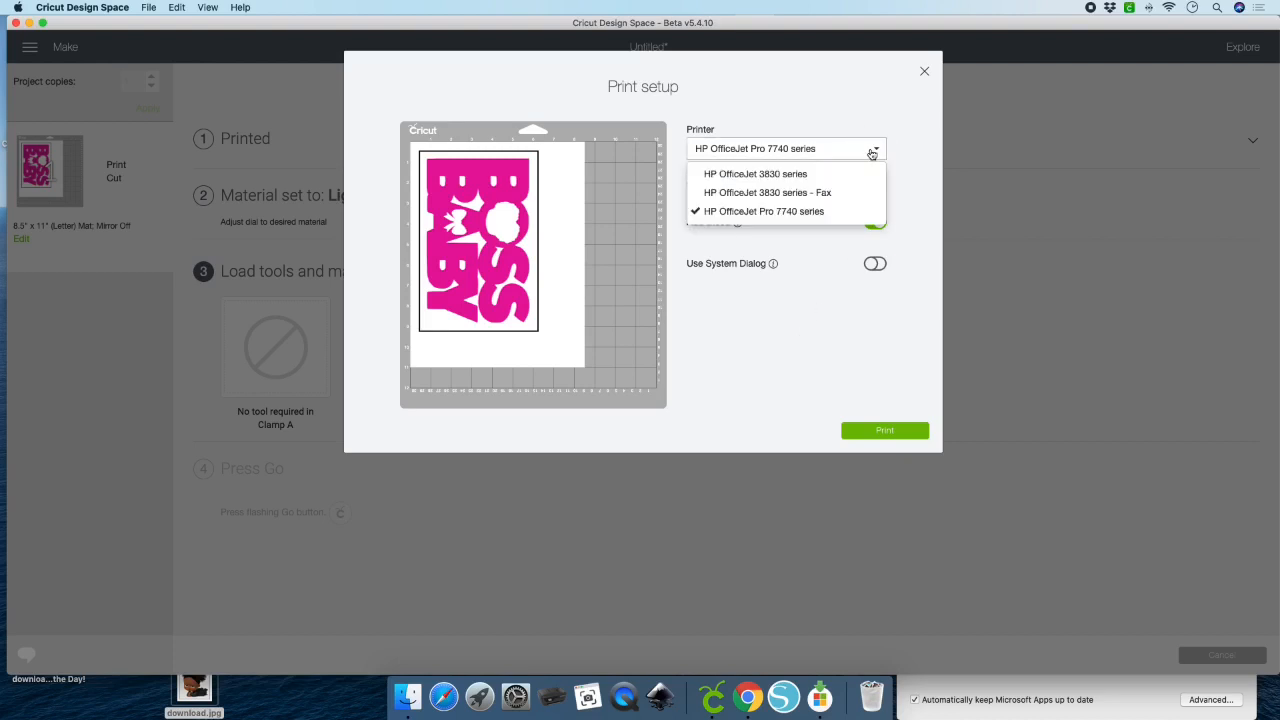
click(790, 173)
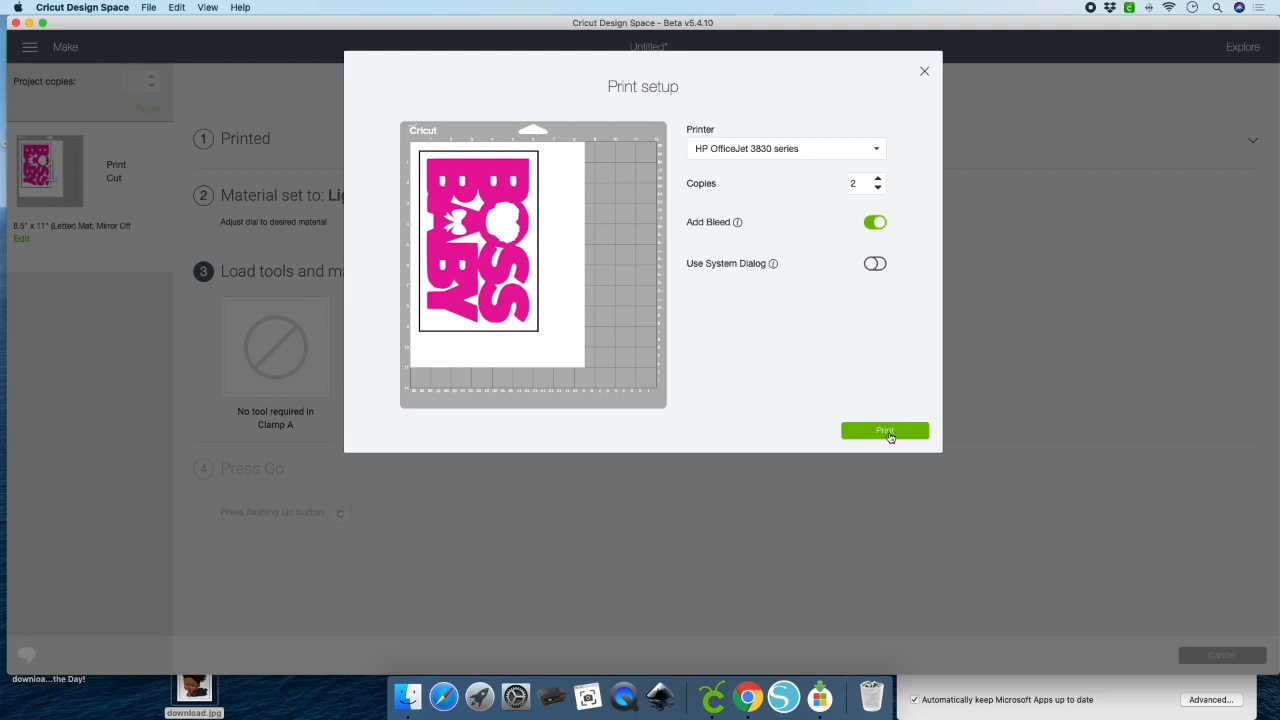
click(924, 71)
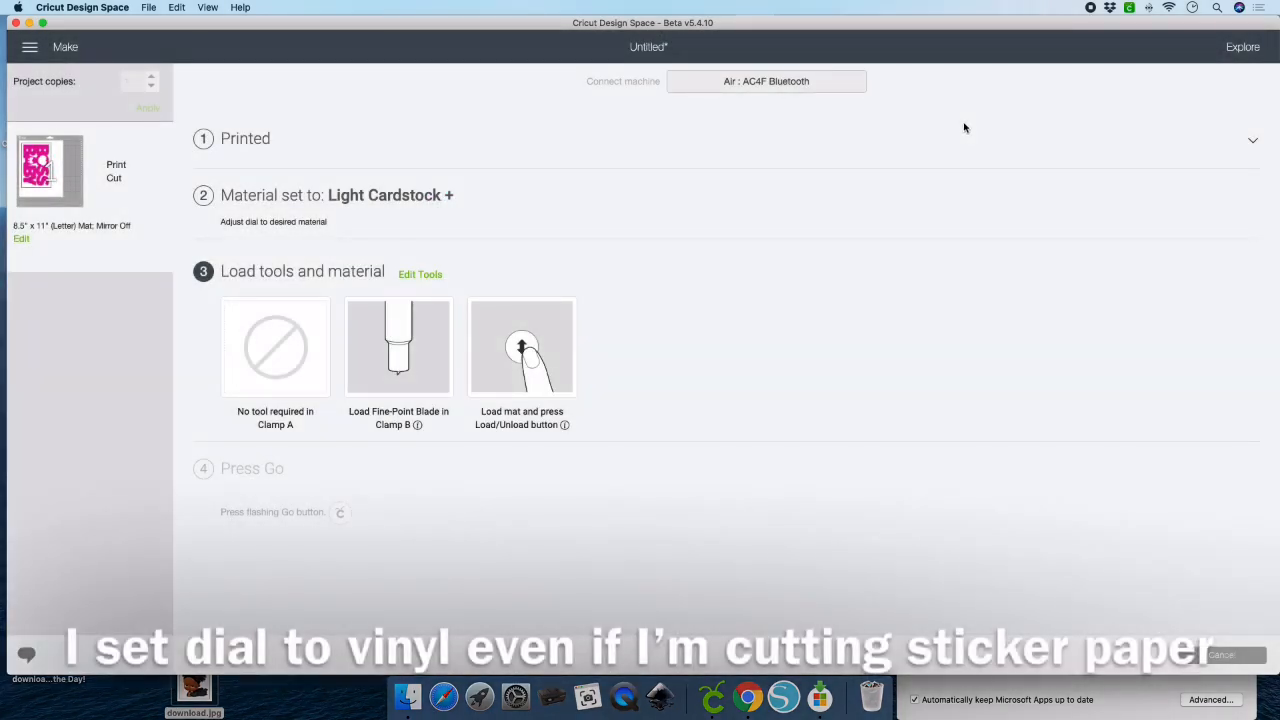